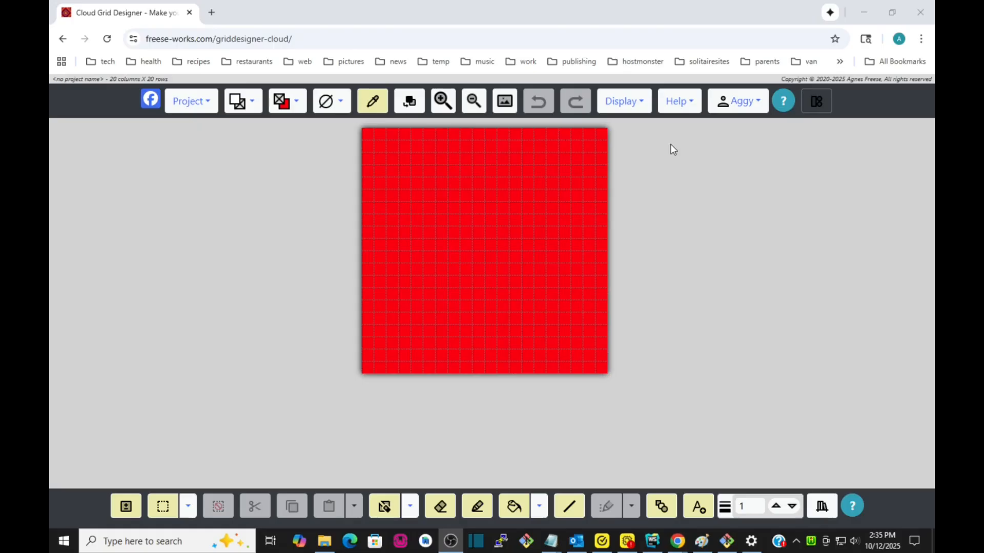
{"action": "left_click", "coordinate": [681, 101]}
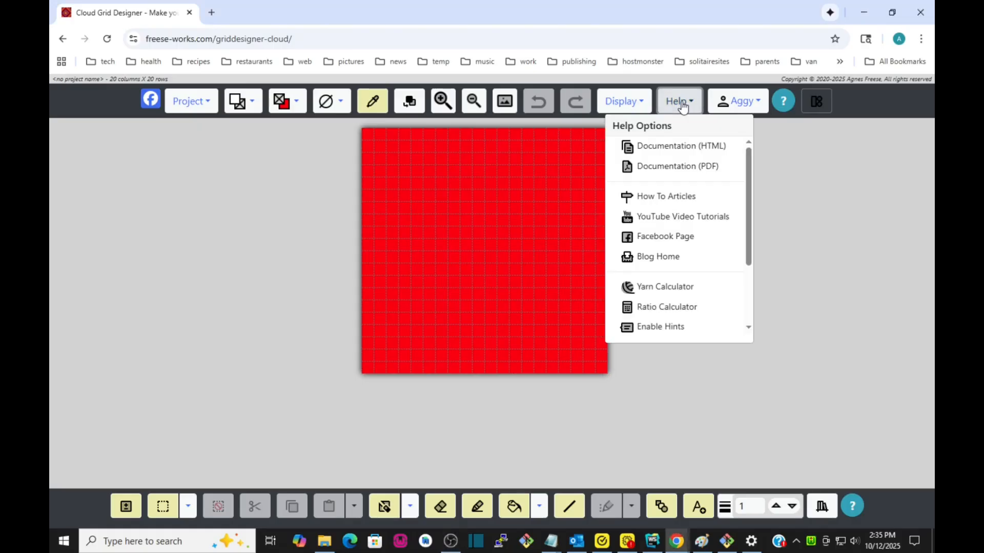
{"action": "scroll", "coordinate": [688, 204], "scroll_direction": "down", "scroll_amount": 2}
{"action": "scroll", "coordinate": [688, 204], "scroll_direction": "down", "scroll_amount": 1}
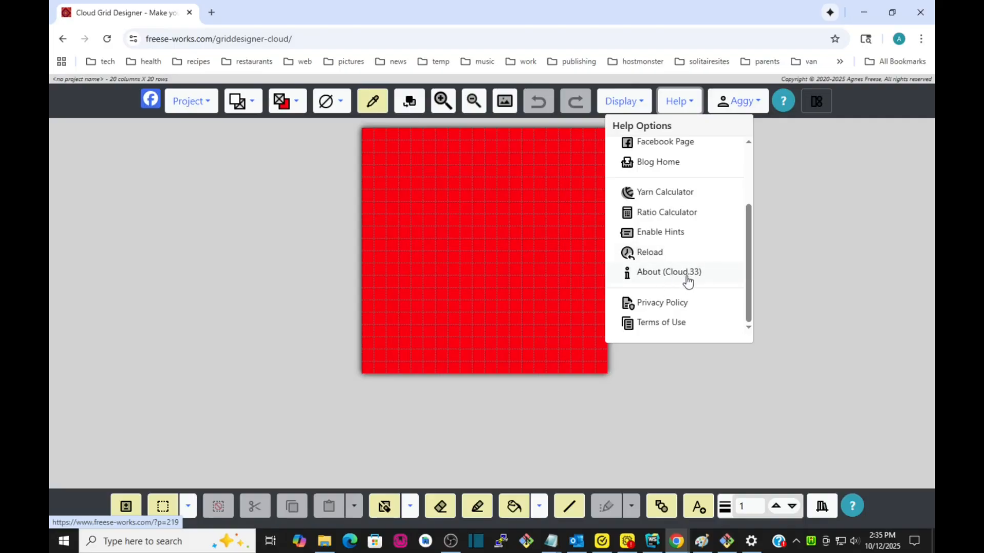
{"action": "left_click", "coordinate": [684, 105]}
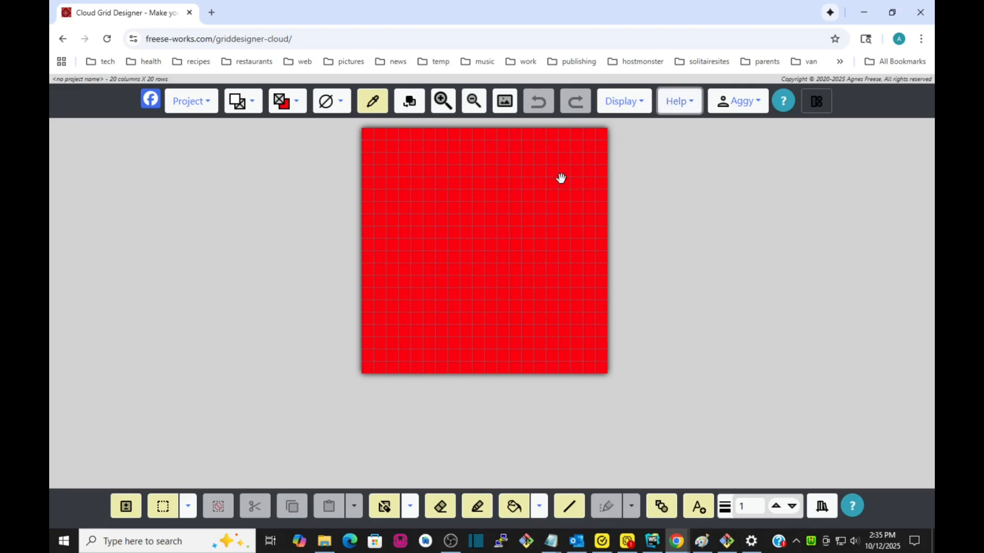
{"action": "left_click_drag", "start_coordinate": [561, 177], "coordinate": [557, 190]}
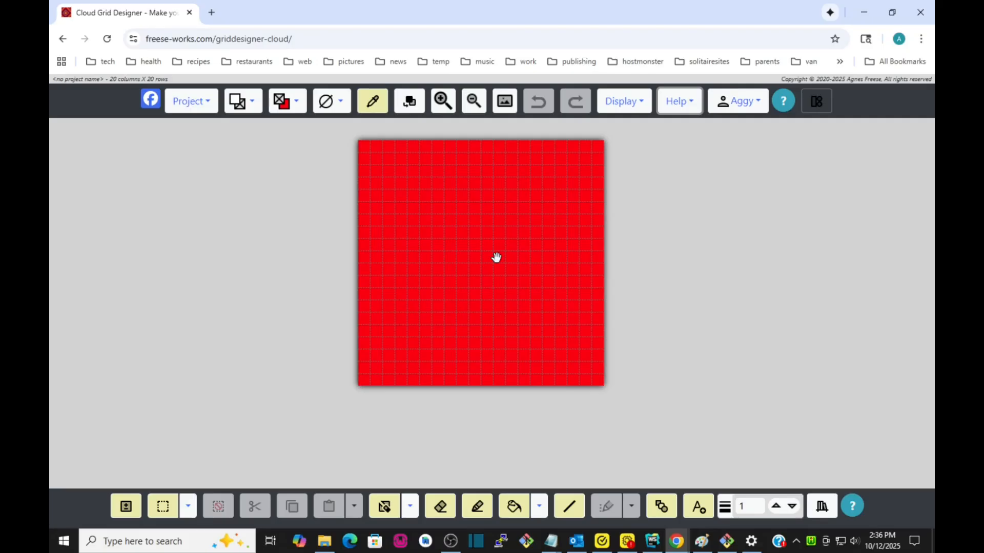
{"action": "left_click_drag", "start_coordinate": [495, 256], "coordinate": [494, 256]}
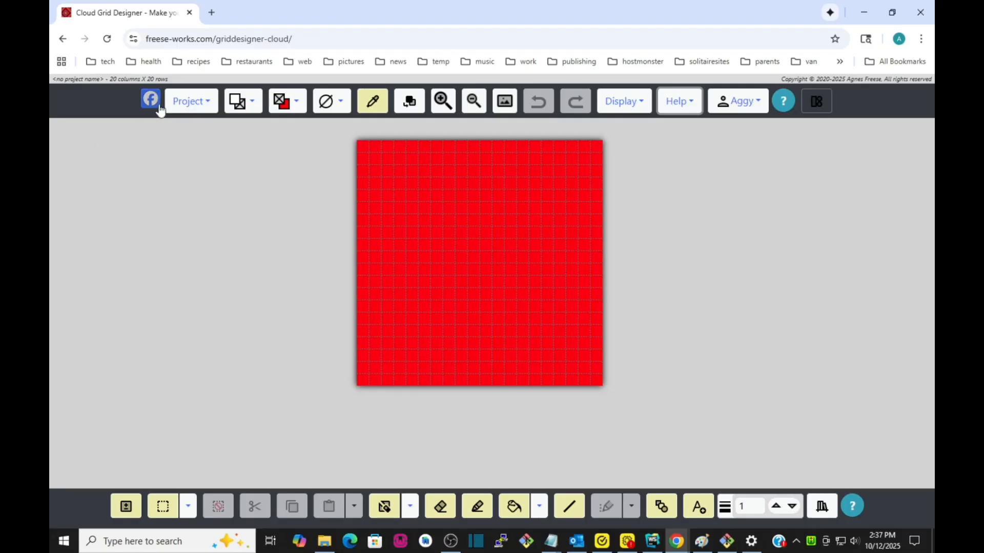
Start a new project with the project type Black-work cross-stitch
{"action": "left_click", "coordinate": [183, 102]}
{"action": "left_click", "coordinate": [182, 147]}
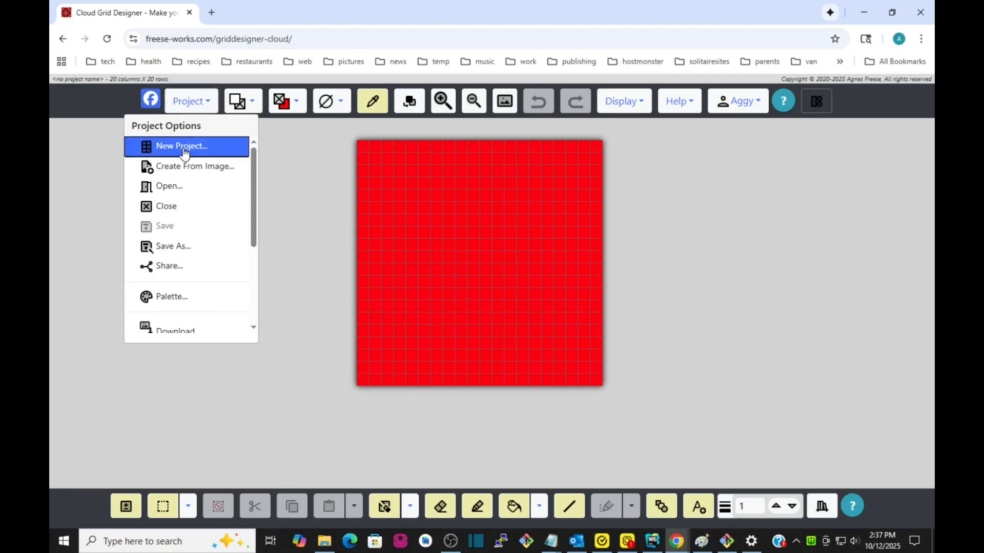
{"action": "left_click", "coordinate": [387, 177]}
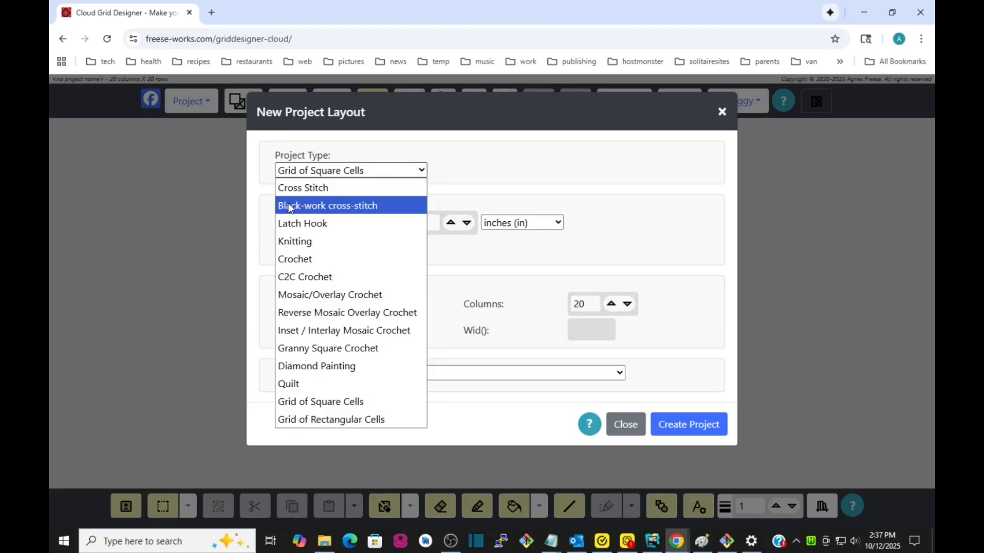
{"action": "left_click", "coordinate": [338, 210]}
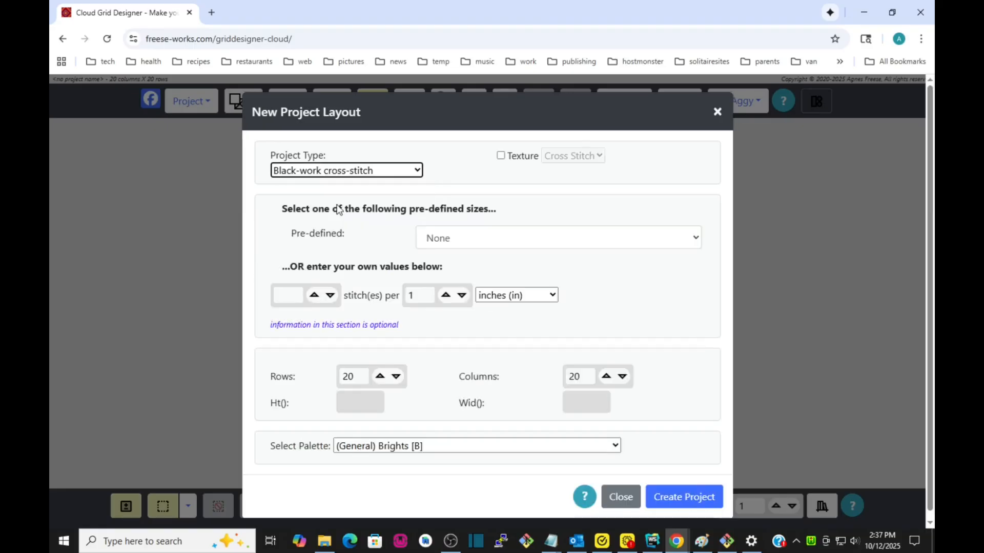
Choose CrossStitch, 14 count as the pre-defined size for the new project
{"action": "left_click", "coordinate": [640, 240]}
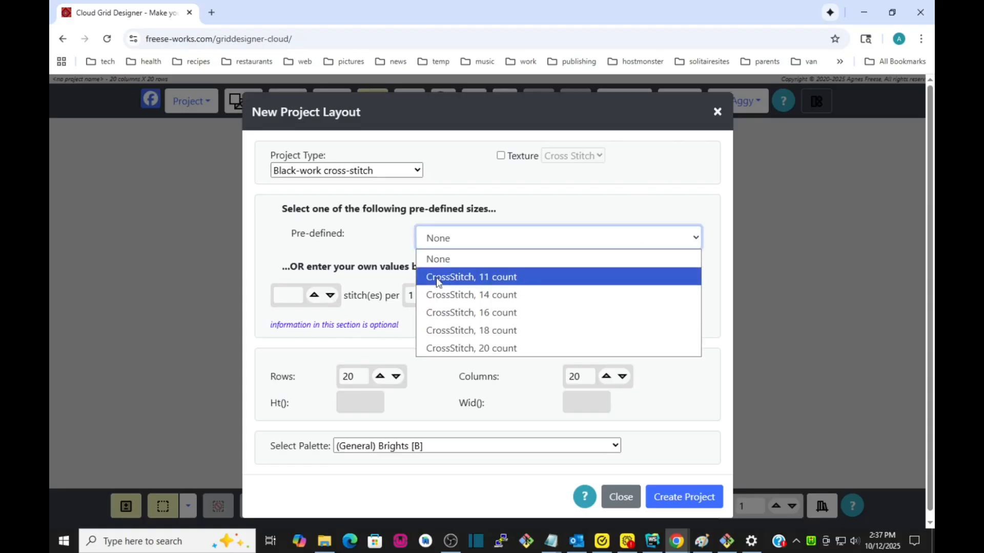
{"action": "left_click", "coordinate": [385, 241]}
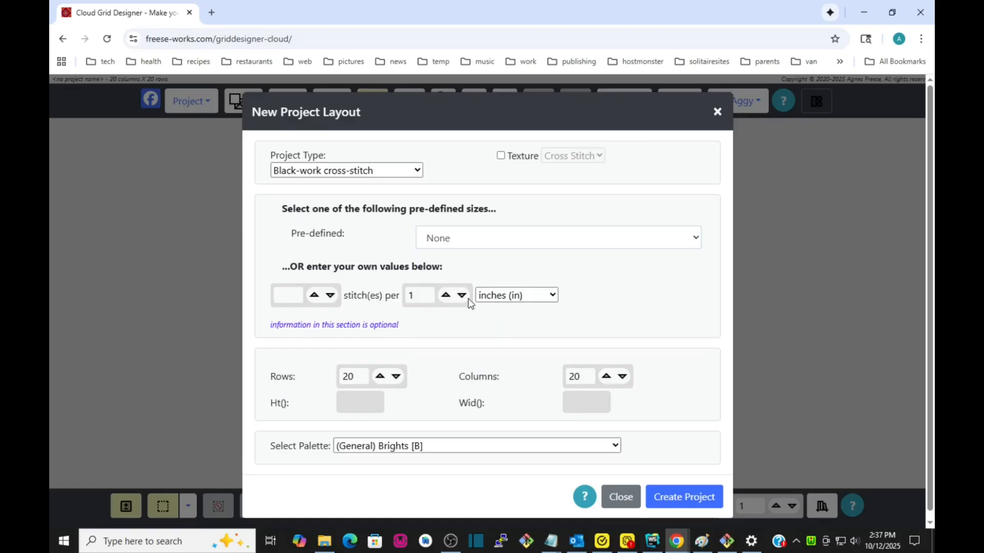
{"action": "left_click", "coordinate": [448, 245]}
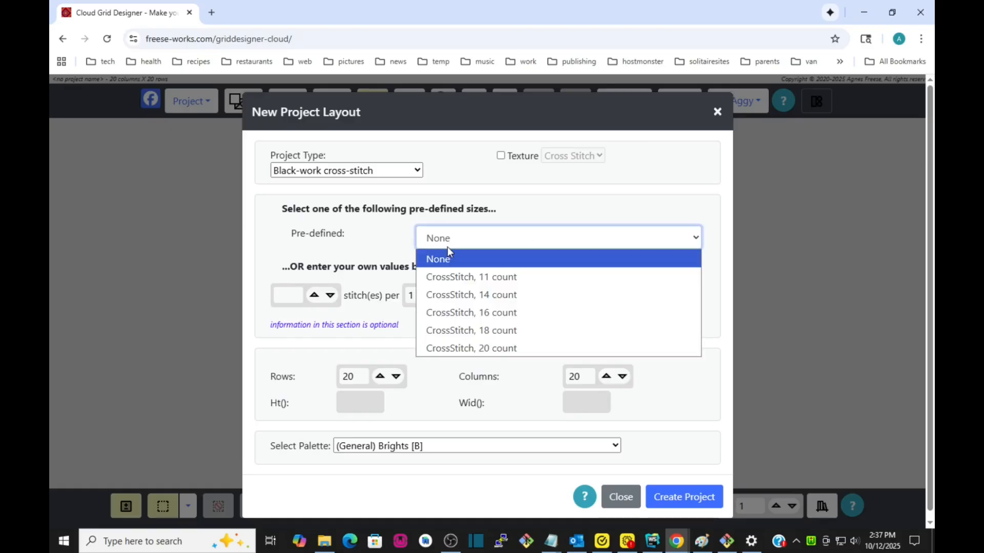
{"action": "left_click", "coordinate": [501, 295]}
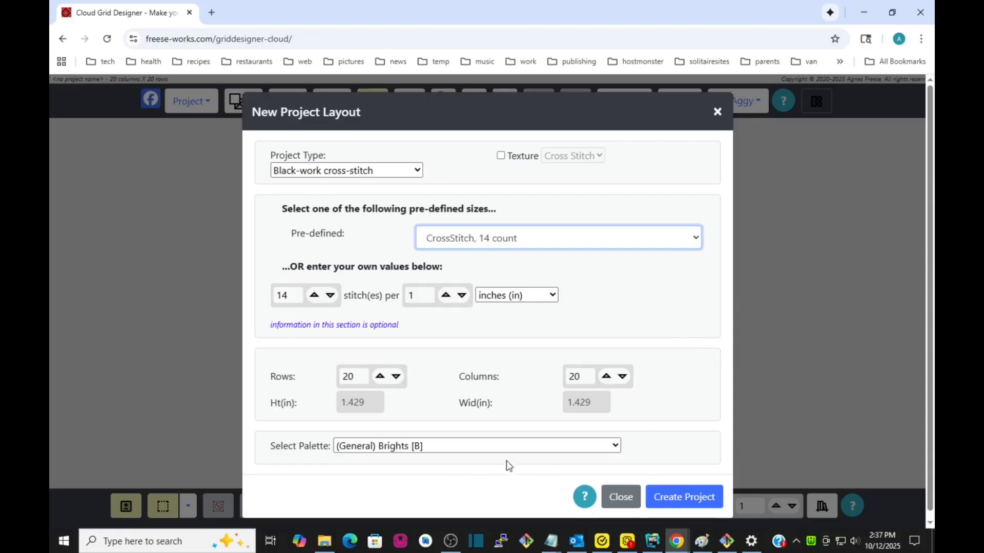
Select the (Floss) DMC Embroidery Floss [DMC] palette and create the 20 by 20 project
{"action": "left_click", "coordinate": [436, 448]}
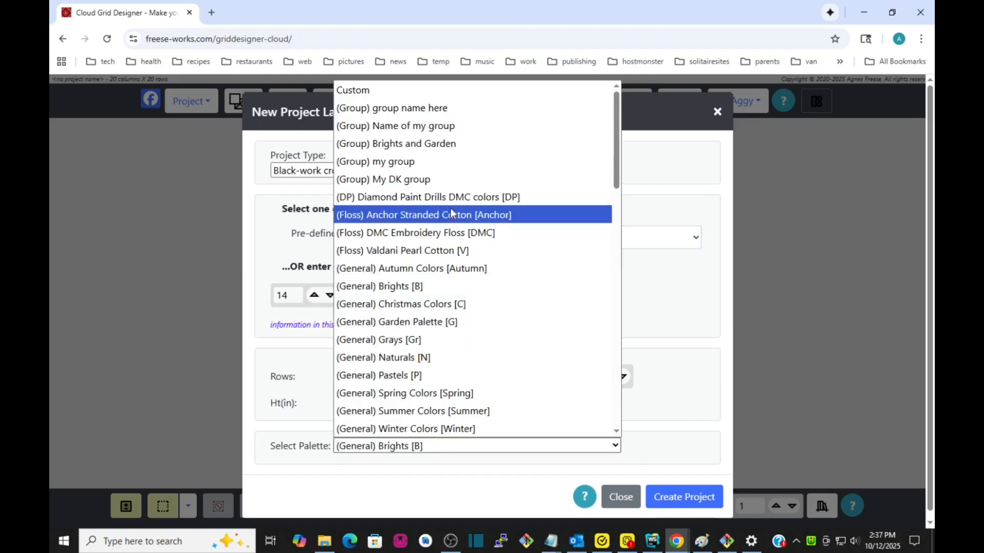
{"action": "left_click", "coordinate": [450, 230]}
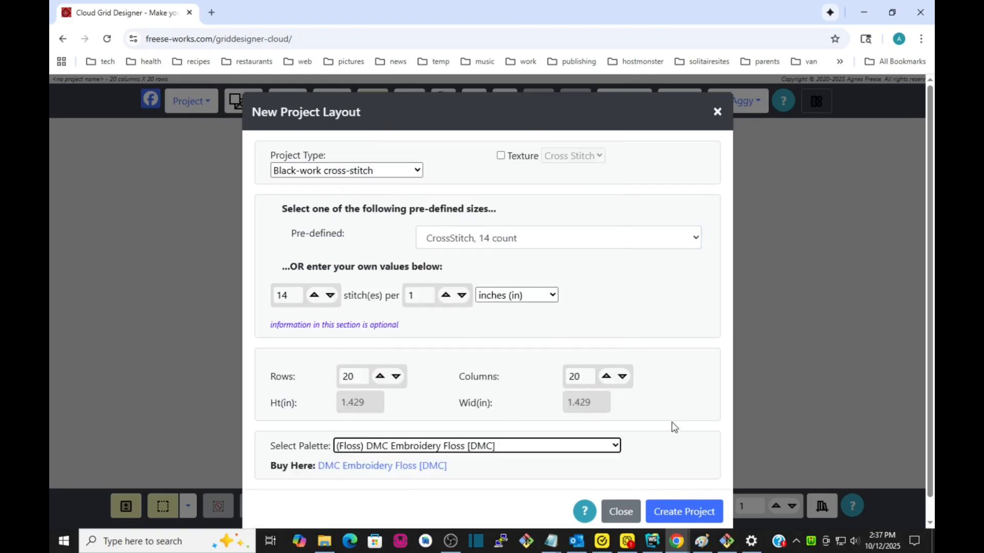
{"action": "left_click", "coordinate": [687, 521]}
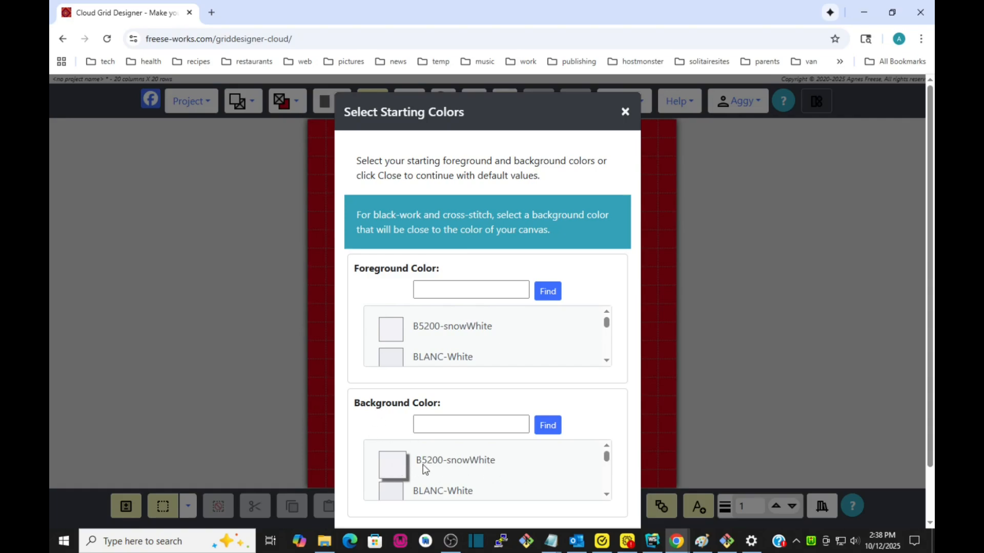
Apply a 703-chartreuse foreground, found by searching for "green", and a B5200-snowWhite background as starting colors, and skip saving the project
{"action": "scroll", "coordinate": [502, 334], "scroll_direction": "down", "scroll_amount": 2}
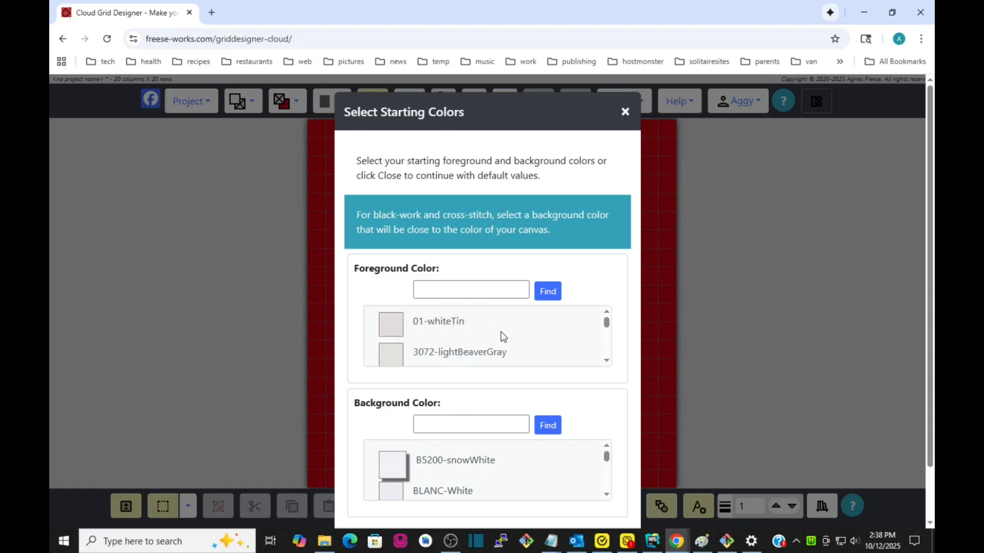
{"action": "scroll", "coordinate": [502, 335], "scroll_direction": "down", "scroll_amount": 10}
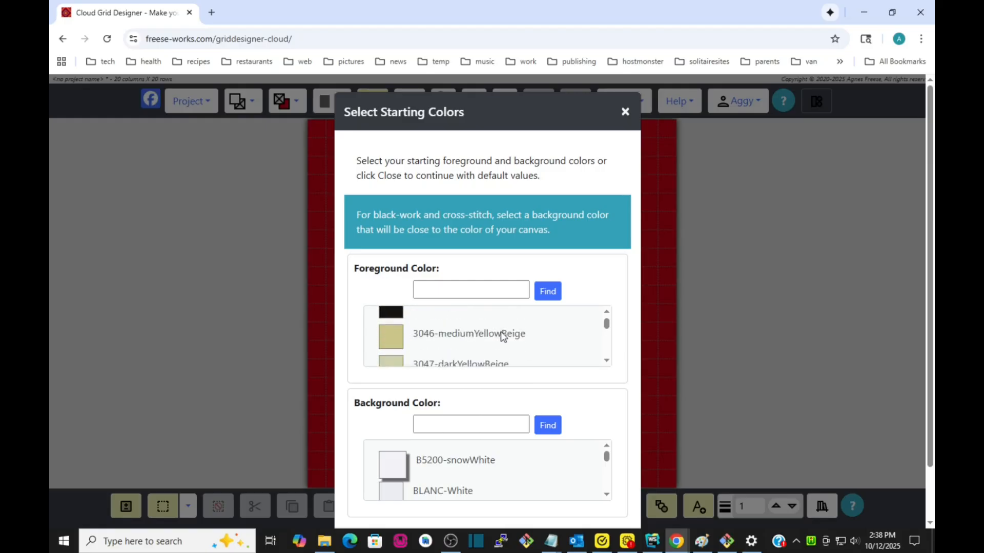
{"action": "scroll", "coordinate": [502, 335], "scroll_direction": "down", "scroll_amount": 10}
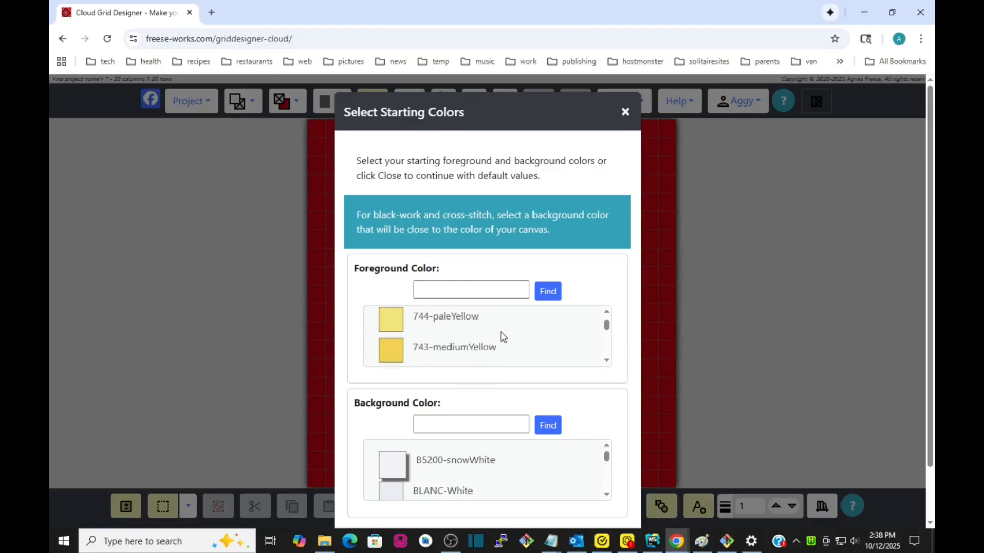
{"action": "scroll", "coordinate": [501, 335], "scroll_direction": "down", "scroll_amount": 7}
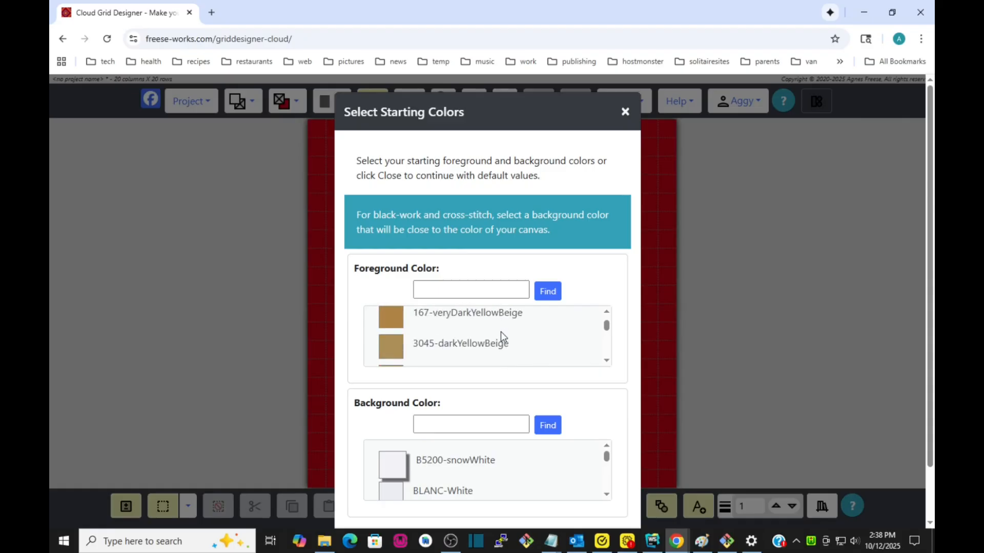
{"action": "scroll", "coordinate": [500, 331], "scroll_direction": "down", "scroll_amount": 2}
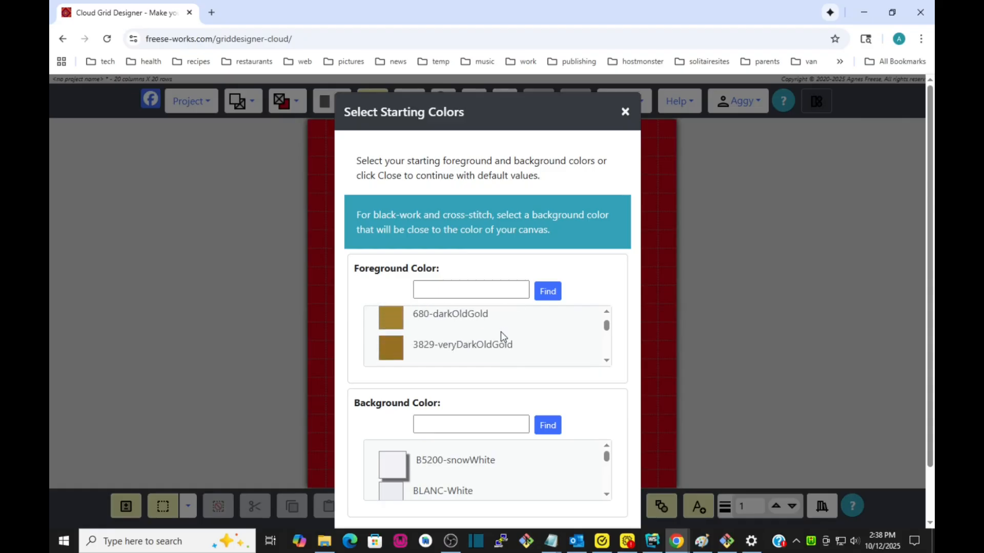
{"action": "left_click", "coordinate": [450, 289]}
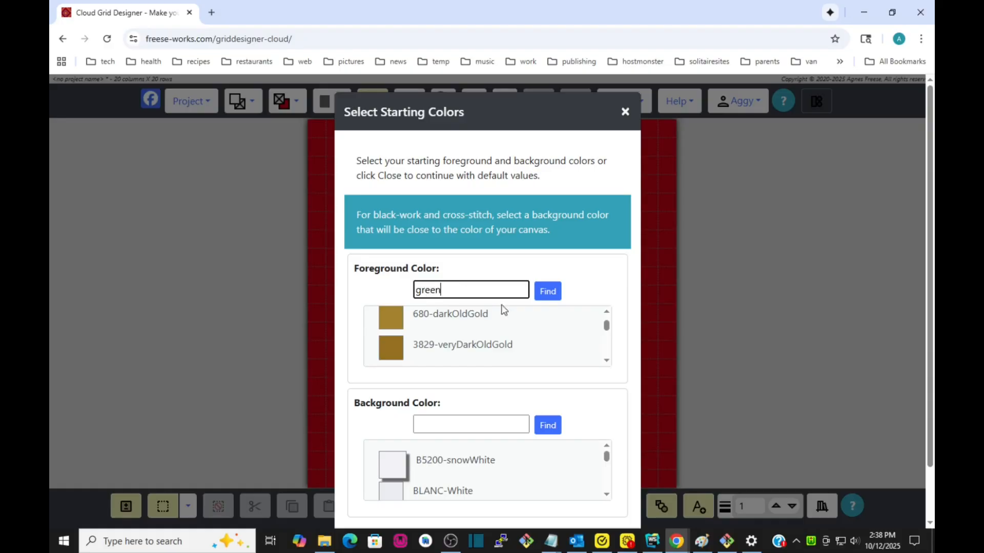
{"action": "left_click", "coordinate": [552, 296]}
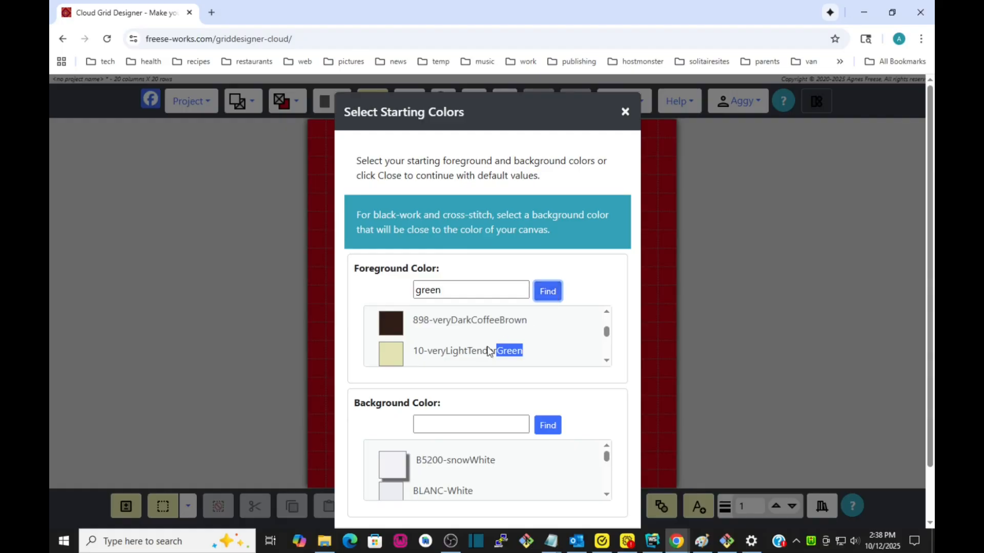
{"action": "left_click", "coordinate": [551, 293]}
{"action": "left_click", "coordinate": [551, 293]}
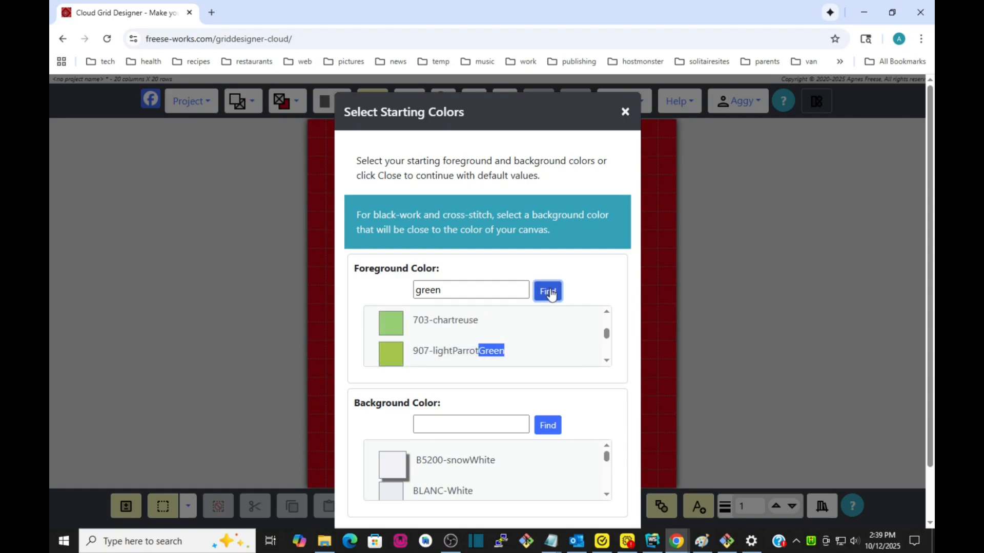
{"action": "left_click", "coordinate": [389, 326]}
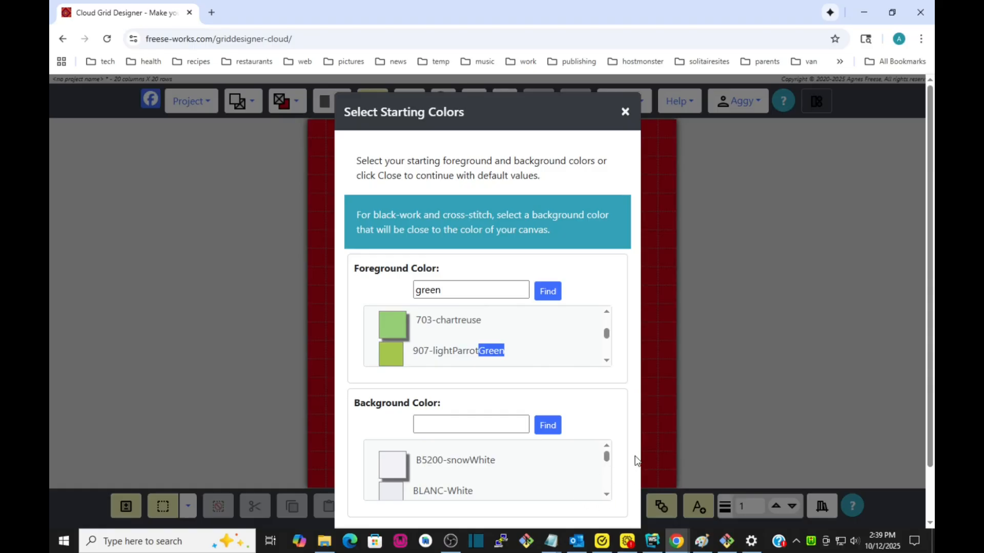
{"action": "scroll", "coordinate": [626, 482], "scroll_direction": "down", "scroll_amount": 1}
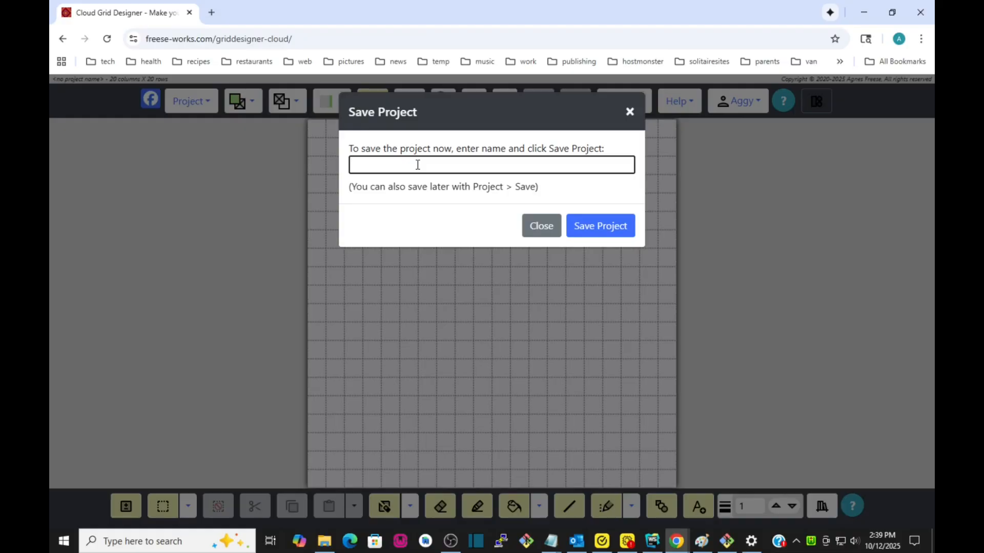
{"action": "left_click", "coordinate": [546, 231]}
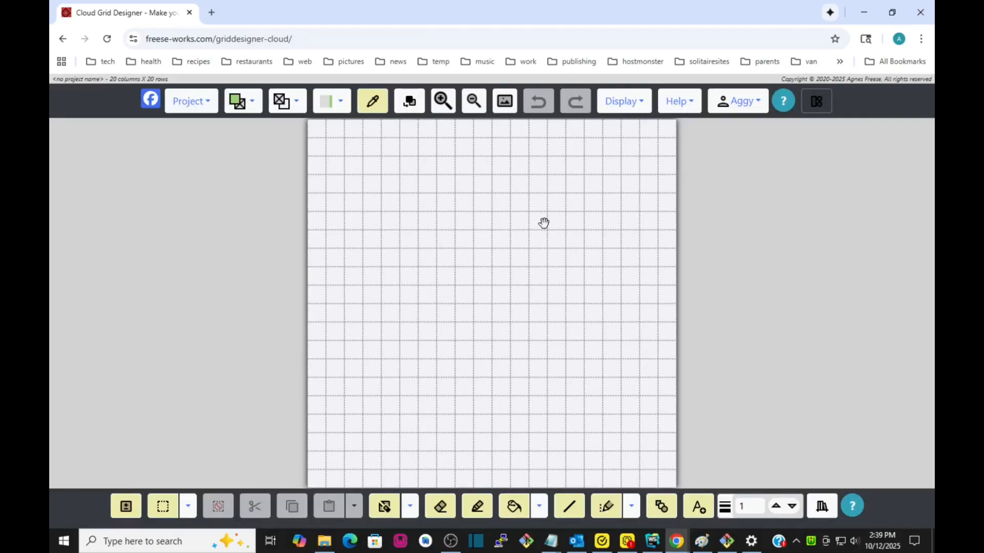
{"action": "left_click", "coordinate": [182, 104]}
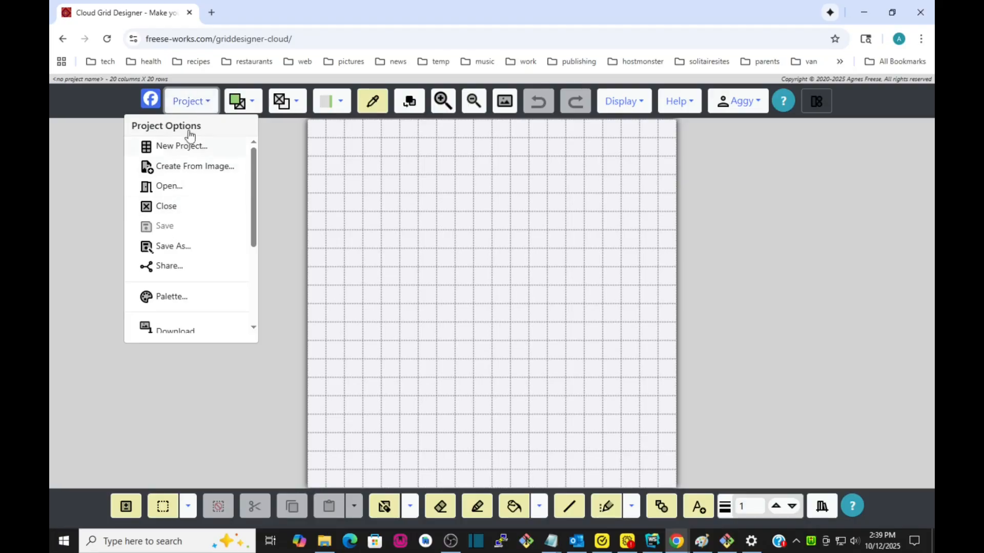
{"action": "left_click", "coordinate": [189, 102]}
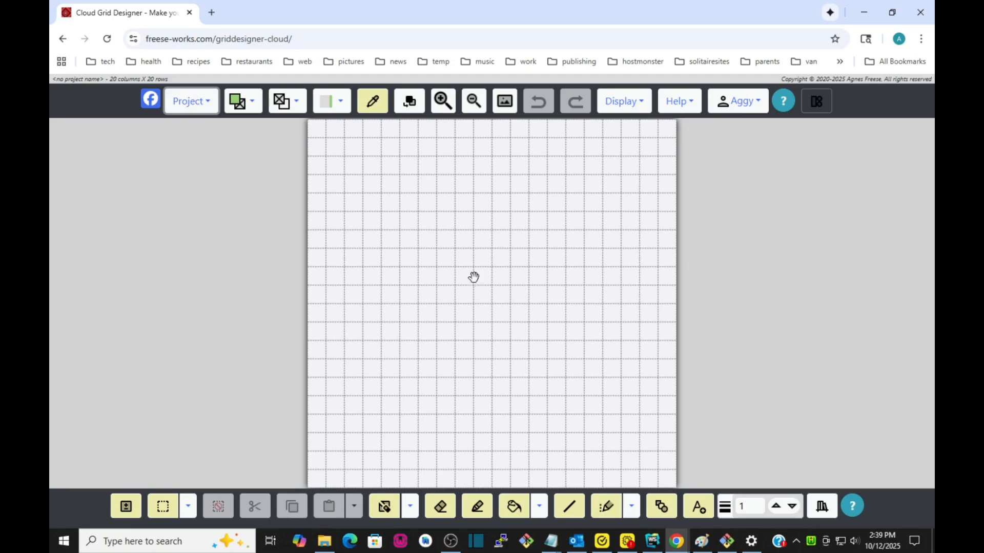
{"action": "left_click", "coordinate": [341, 102]}
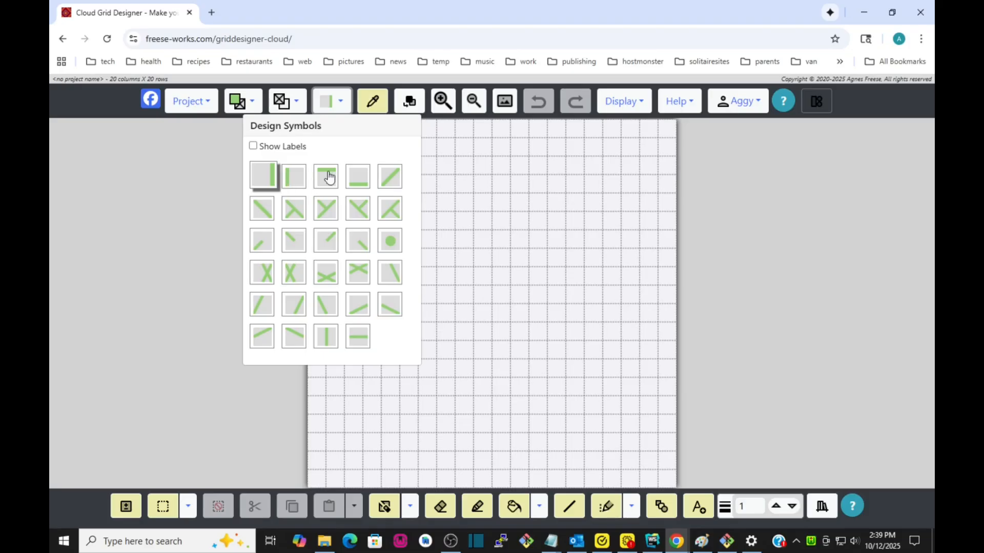
{"action": "left_click", "coordinate": [347, 101]}
Draw a right triangle of green cells: a freehand 15-cell vertical side and 13-cell base to its right, closed by a straight diagonal line
{"action": "left_click", "coordinate": [477, 507]}
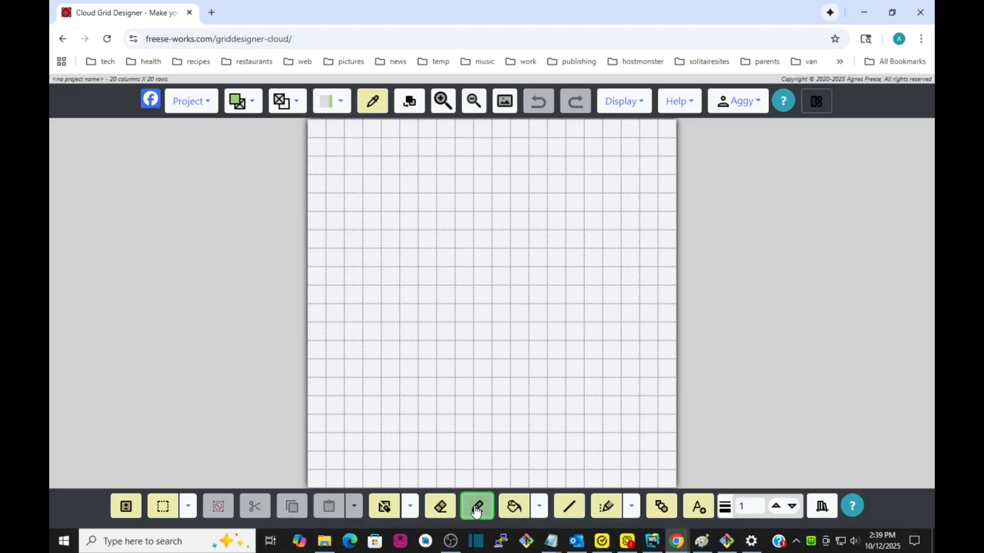
{"action": "left_click_drag", "start_coordinate": [377, 180], "coordinate": [379, 439]}
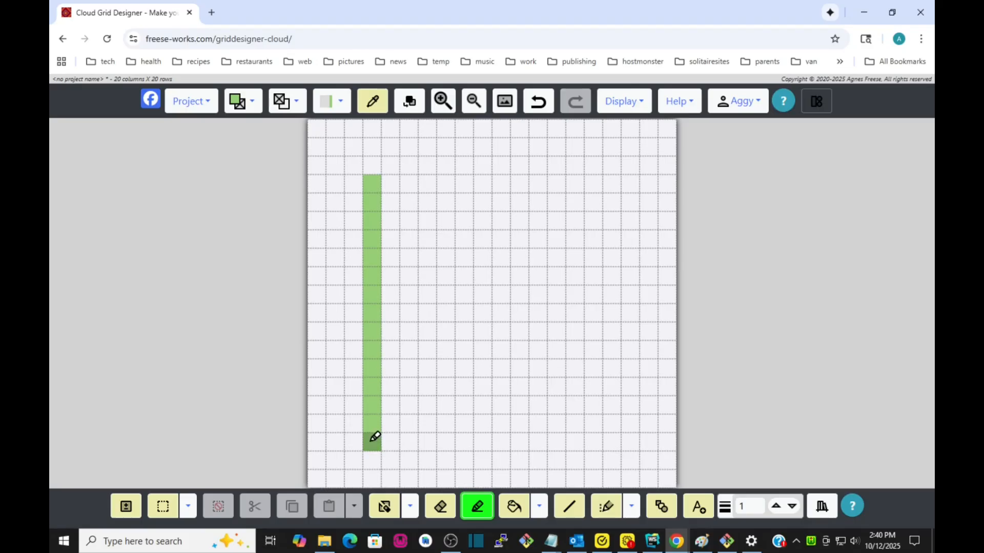
{"action": "left_click", "coordinate": [477, 510]}
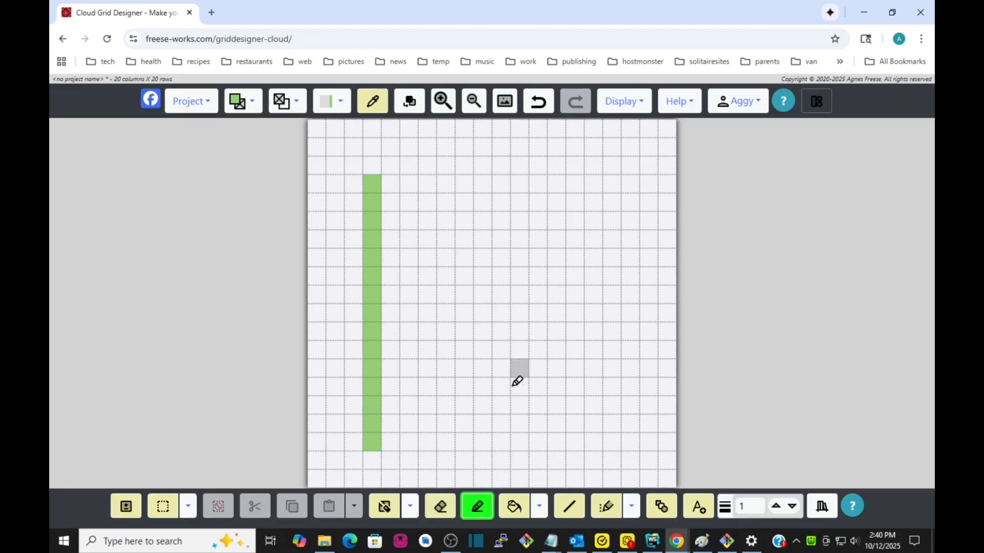
{"action": "left_click_drag", "start_coordinate": [394, 438], "coordinate": [615, 435]}
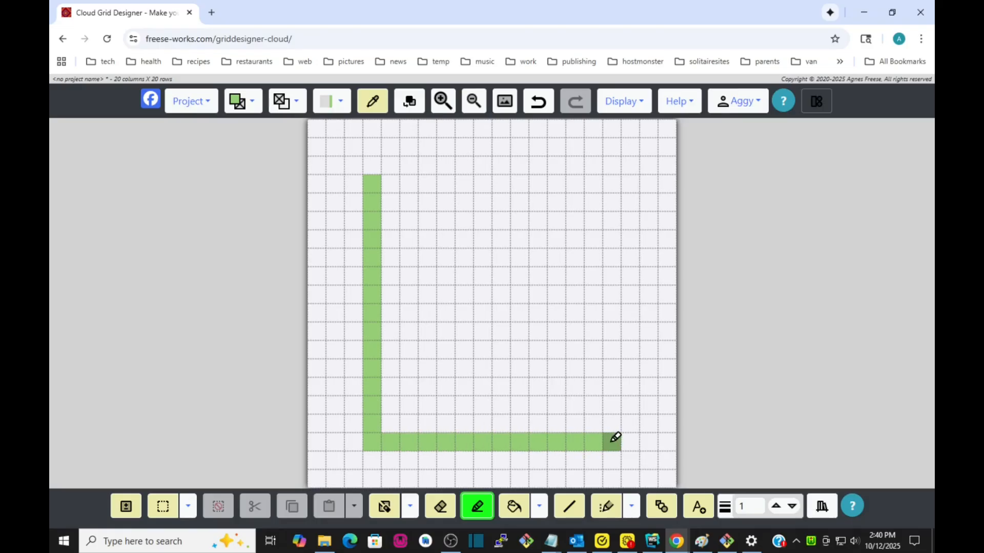
{"action": "left_click", "coordinate": [569, 506]}
{"action": "mouse_move", "coordinate": [372, 185]}
{"action": "left_mouse_down"}
{"action": "mouse_move", "coordinate": [564, 328]}
{"action": "mouse_move", "coordinate": [615, 440]}
{"action": "mouse_move", "coordinate": [628, 443]}
{"action": "left_mouse_up"}
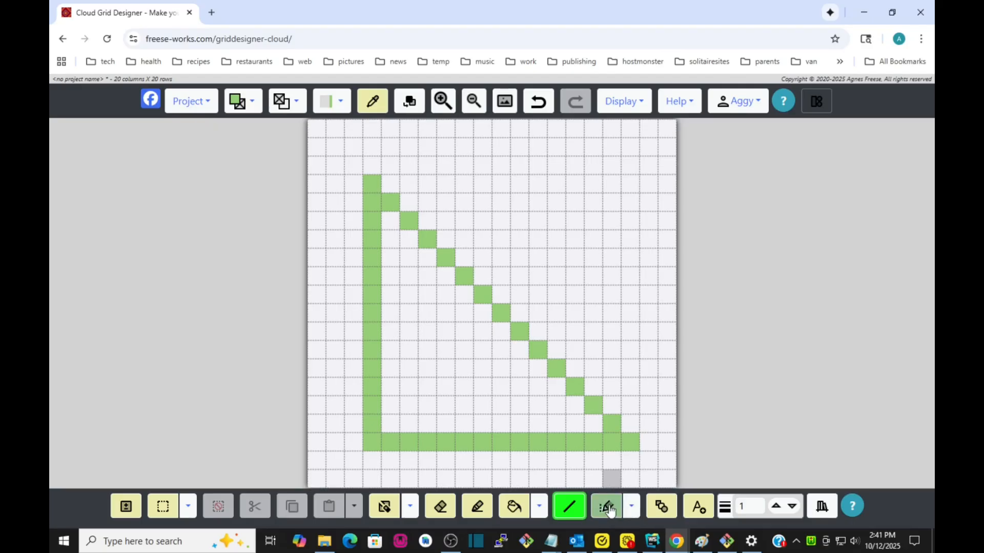
Choose the full diagonal design symbol running from upper left to lower right, and set the foreground to a dark blue-violet
{"action": "left_click", "coordinate": [342, 103]}
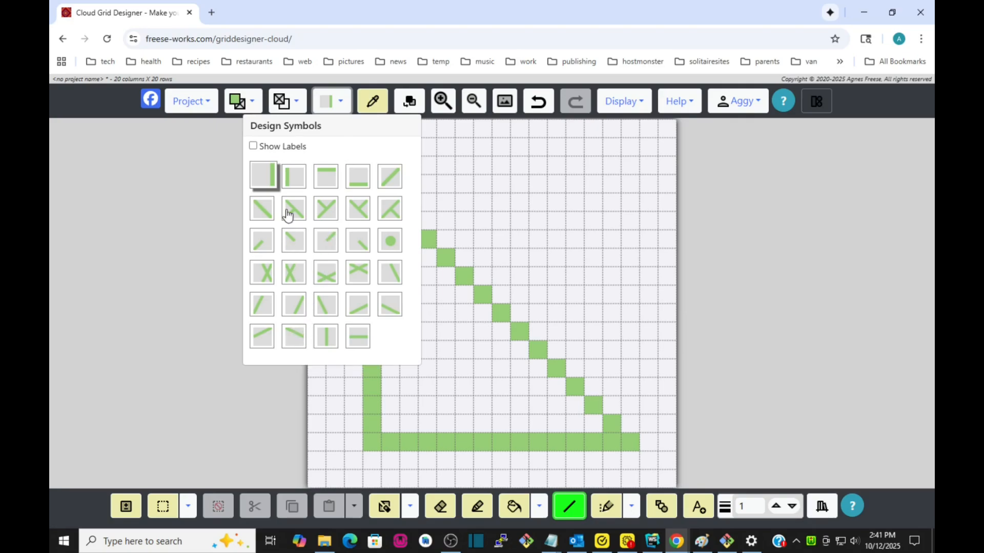
{"action": "left_click", "coordinate": [262, 216]}
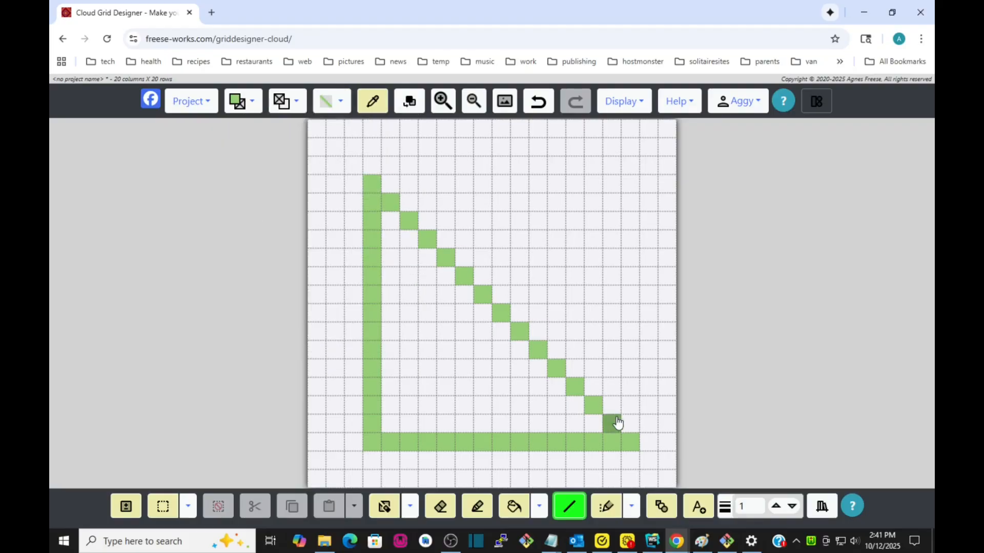
{"action": "left_click", "coordinate": [254, 102]}
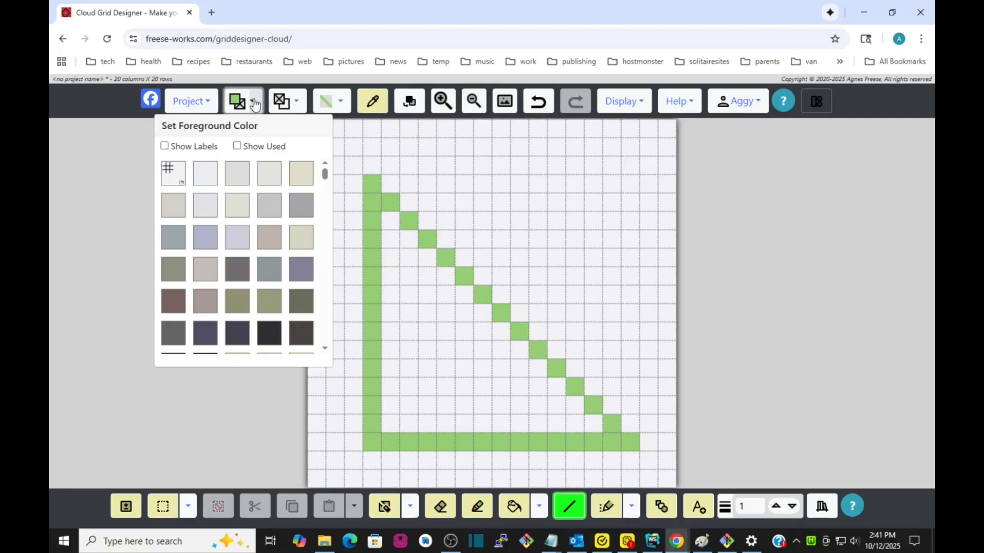
{"action": "scroll", "coordinate": [246, 201], "scroll_direction": "down", "scroll_amount": 5}
{"action": "scroll", "coordinate": [246, 200], "scroll_direction": "down", "scroll_amount": 5}
{"action": "scroll", "coordinate": [246, 210], "scroll_direction": "up", "scroll_amount": 3}
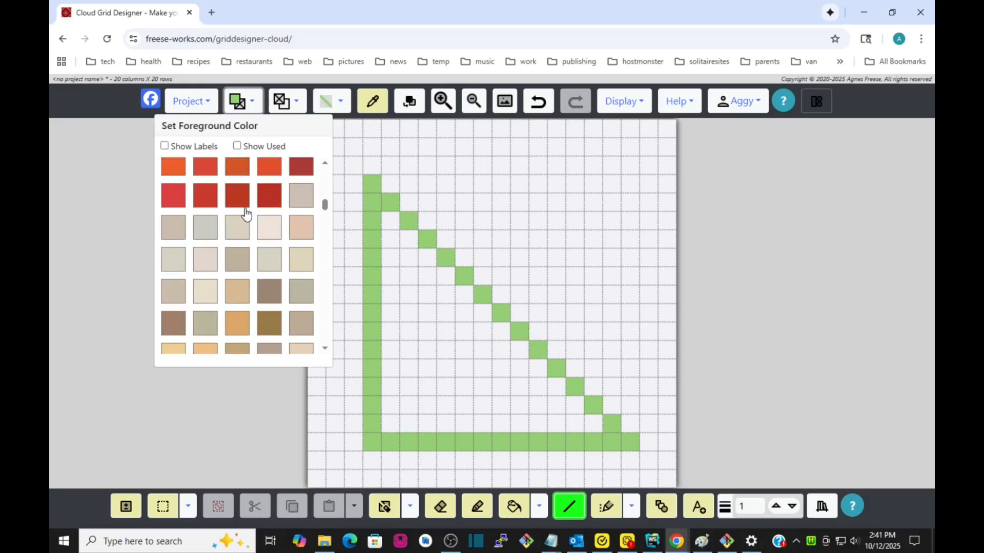
{"action": "scroll", "coordinate": [246, 214], "scroll_direction": "down", "scroll_amount": 3}
{"action": "scroll", "coordinate": [246, 214], "scroll_direction": "up", "scroll_amount": 4}
{"action": "scroll", "coordinate": [247, 214], "scroll_direction": "down", "scroll_amount": 4}
{"action": "scroll", "coordinate": [246, 214], "scroll_direction": "down", "scroll_amount": 8}
{"action": "scroll", "coordinate": [246, 214], "scroll_direction": "down", "scroll_amount": 8}
{"action": "scroll", "coordinate": [246, 214], "scroll_direction": "down", "scroll_amount": 5}
{"action": "left_click", "coordinate": [234, 231]}
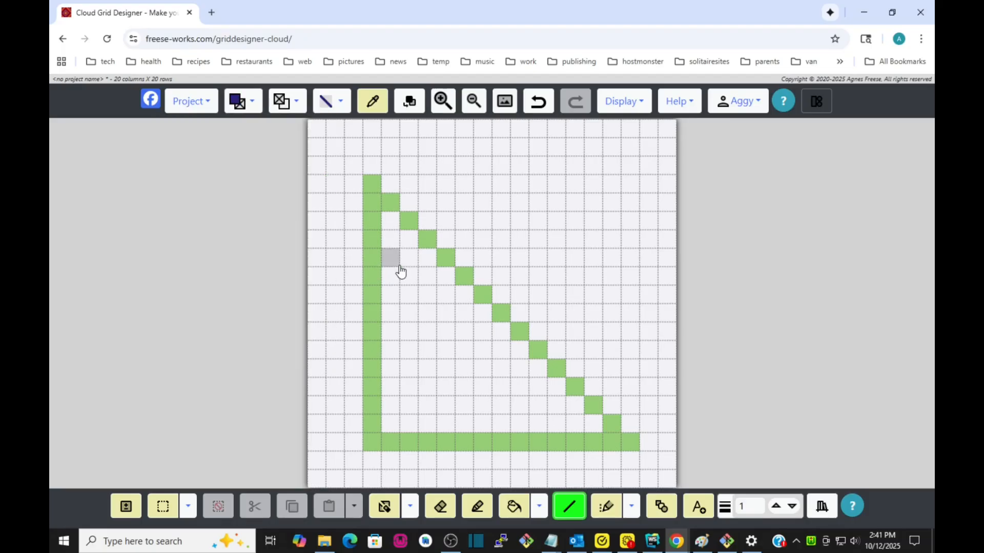
With Draw Symbol, outline the triangle's sloping side with a continuous dark blue diagonal just outside the green cells
{"action": "left_click", "coordinate": [612, 509]}
{"action": "left_click", "coordinate": [608, 510]}
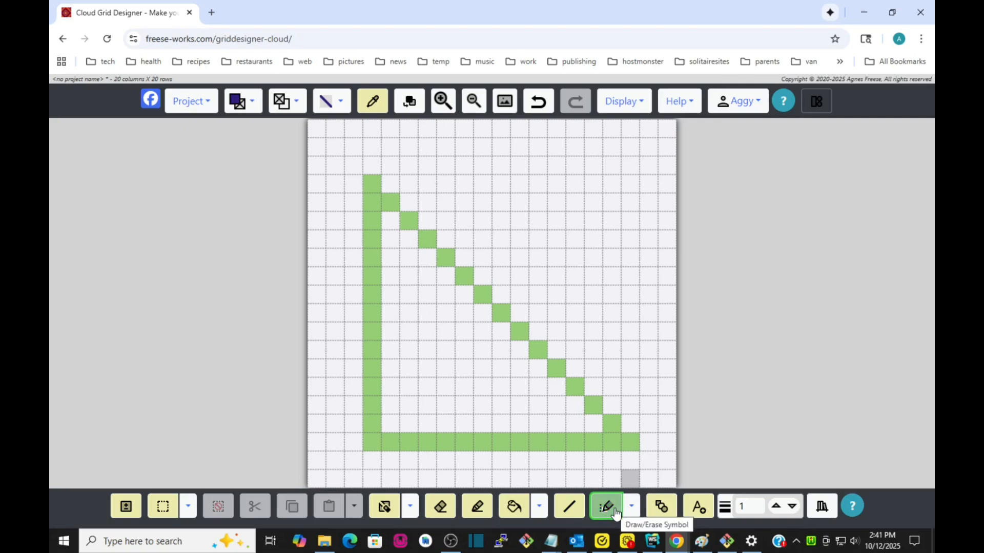
{"action": "left_click", "coordinate": [617, 513]}
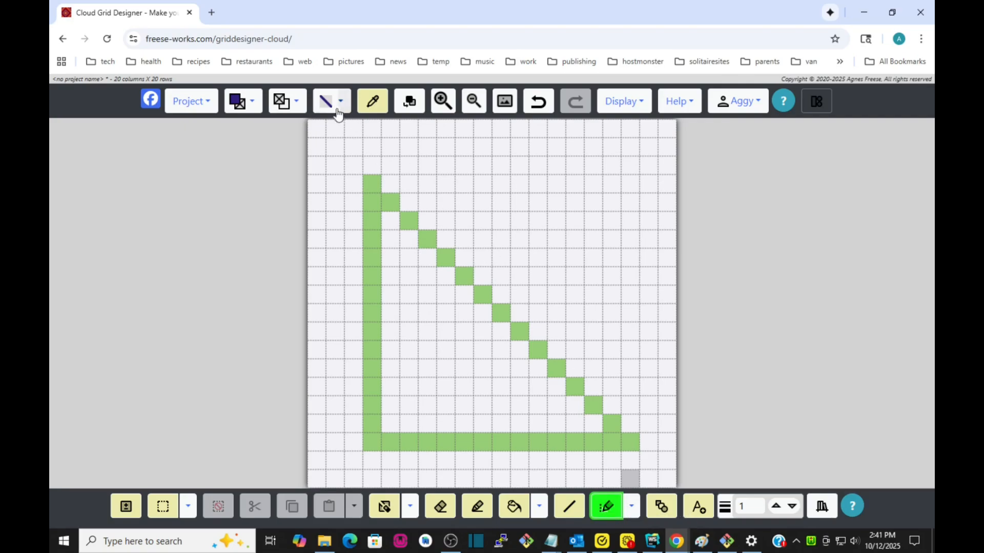
{"action": "left_click", "coordinate": [631, 508]}
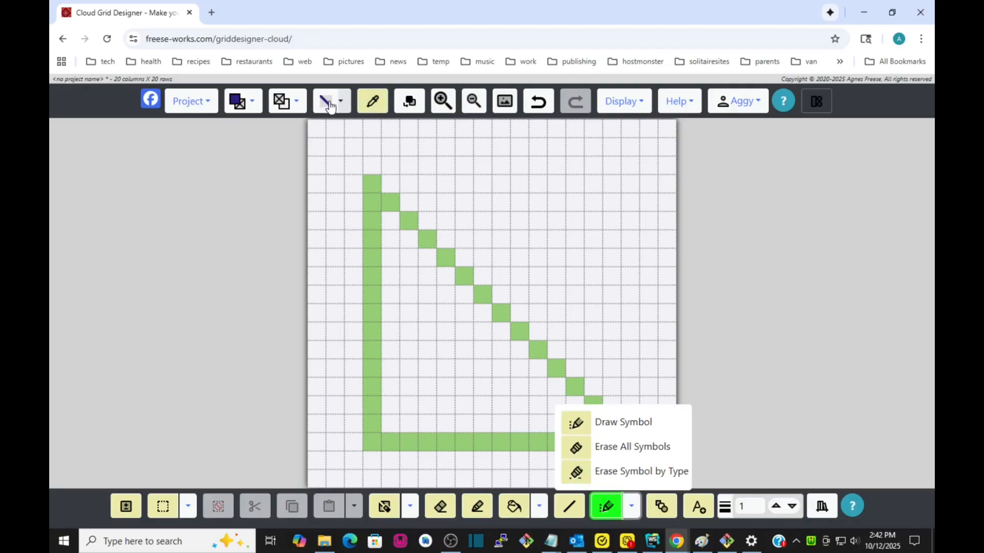
{"action": "left_click", "coordinate": [631, 513]}
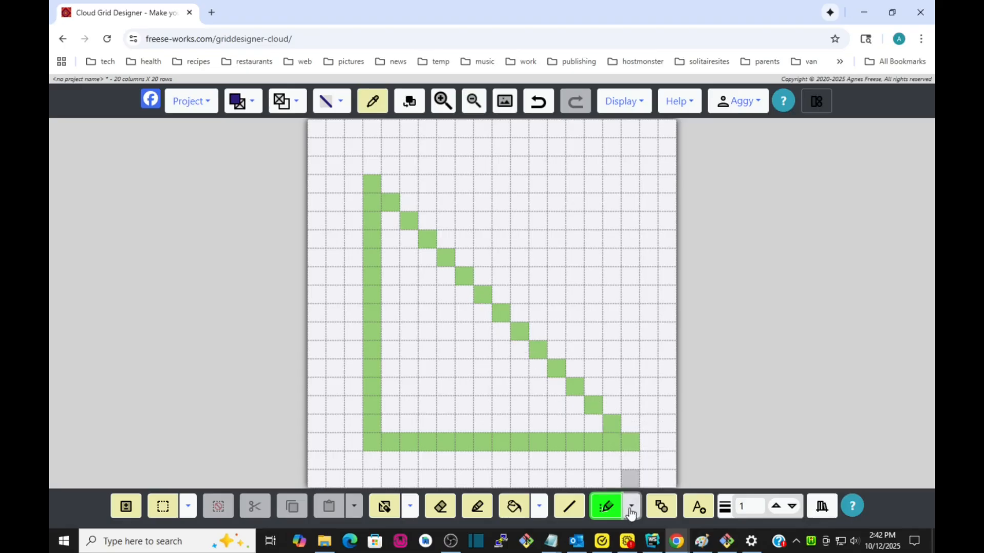
{"action": "mouse_move", "coordinate": [383, 176]}
{"action": "left_mouse_down"}
{"action": "mouse_move", "coordinate": [386, 190]}
{"action": "mouse_move", "coordinate": [508, 290]}
{"action": "mouse_move", "coordinate": [568, 365]}
{"action": "mouse_move", "coordinate": [633, 421]}
{"action": "left_mouse_up"}
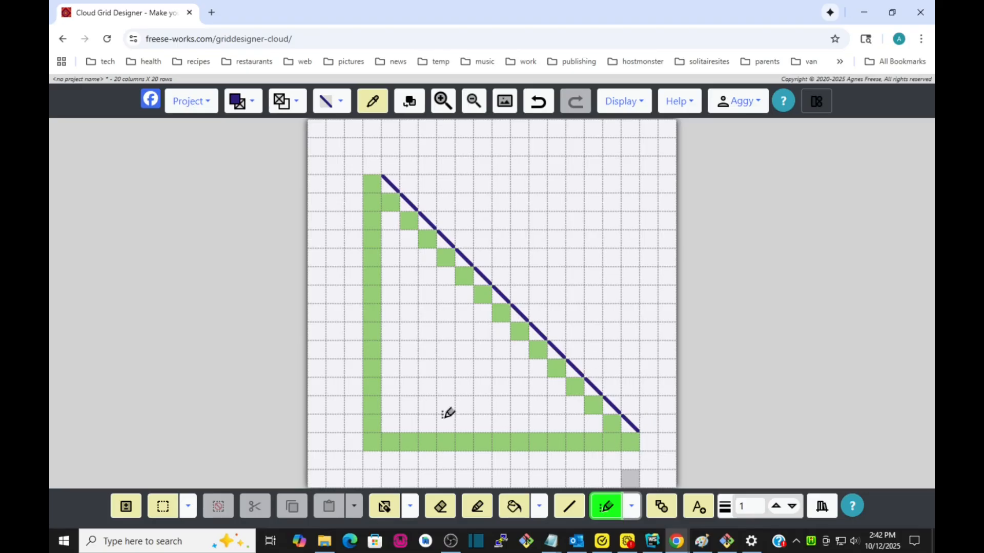
Outline the outer edge of the triangle's vertical side with the right-edge design symbol, along all 15 cells
{"action": "left_click", "coordinate": [342, 105]}
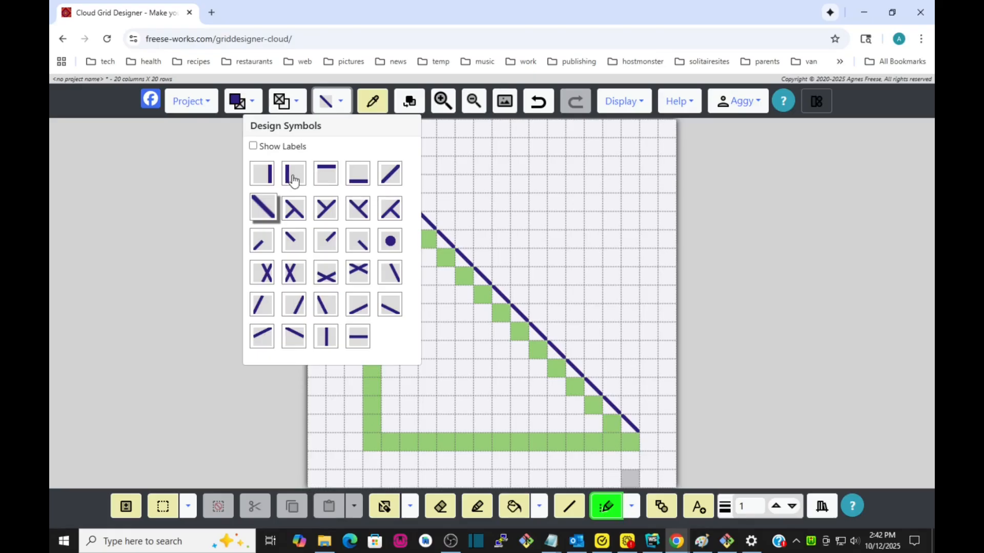
{"action": "left_click", "coordinate": [265, 177]}
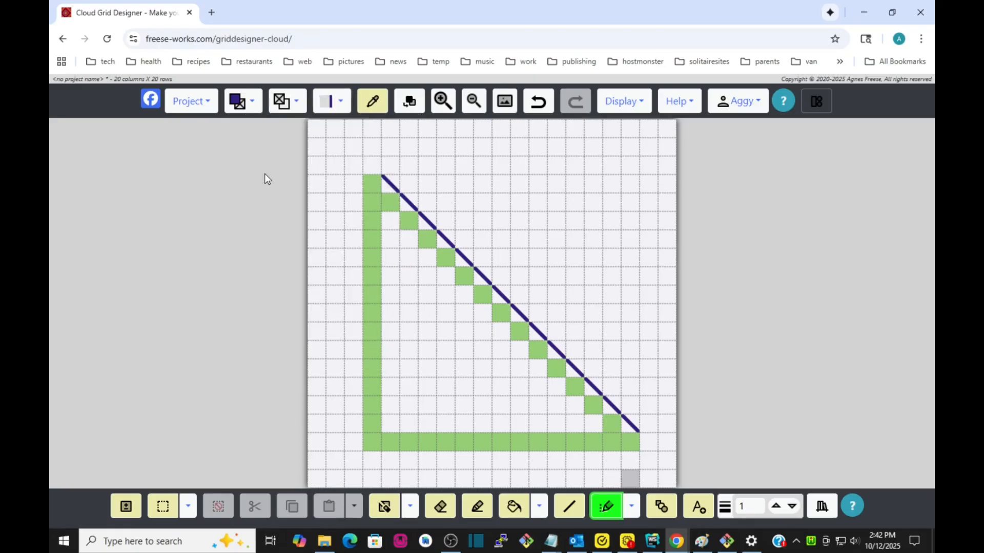
{"action": "left_click", "coordinate": [357, 185]}
{"action": "left_click", "coordinate": [357, 201]}
{"action": "left_click_drag", "start_coordinate": [360, 197], "coordinate": [358, 436]}
Outline the underside of the triangle's base and the top of its vertical side with the top-edge design symbol
{"action": "left_click", "coordinate": [334, 102]}
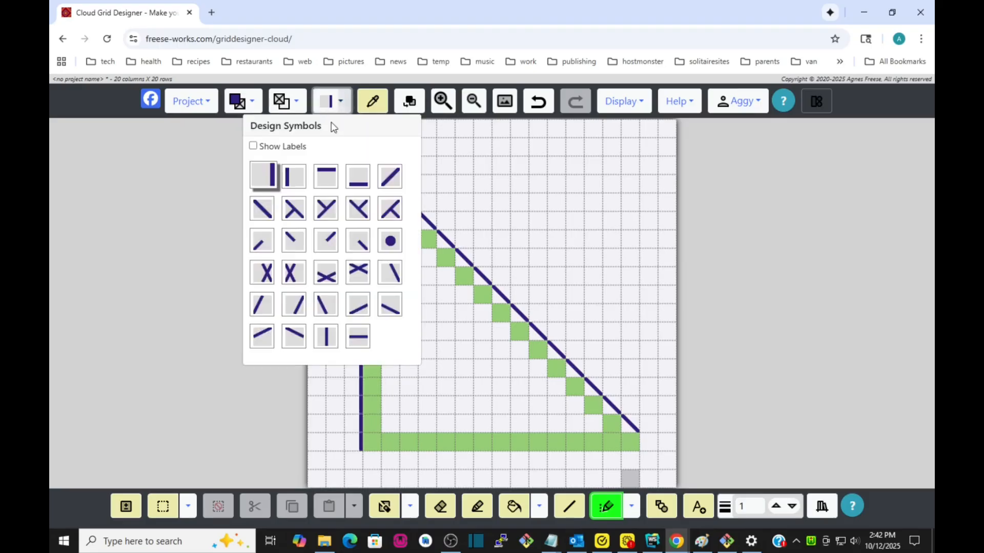
{"action": "left_click", "coordinate": [322, 178]}
{"action": "left_click", "coordinate": [376, 454]}
{"action": "left_click_drag", "start_coordinate": [375, 454], "coordinate": [635, 453]}
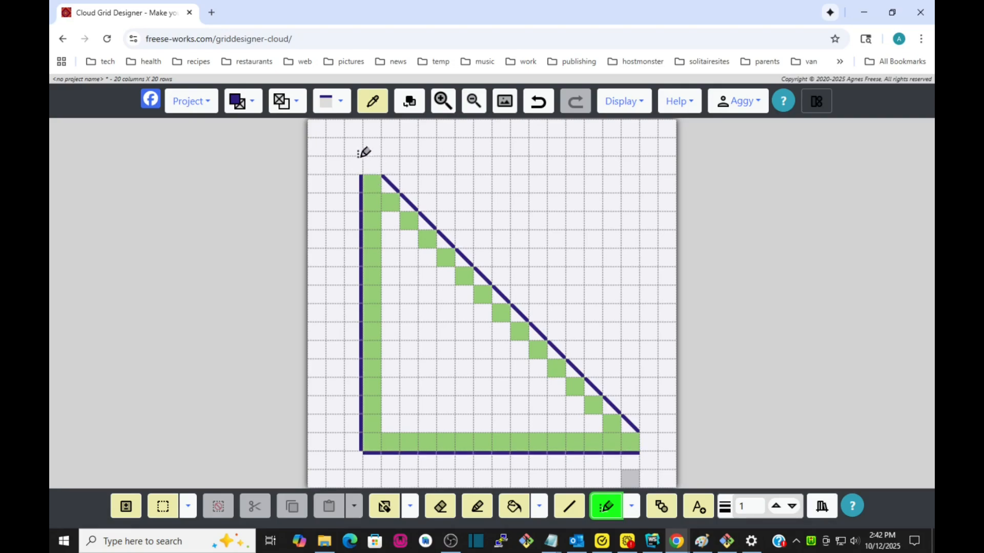
{"action": "left_click_drag", "start_coordinate": [380, 177], "coordinate": [364, 176]}
Close the outline at the right end of the triangle's base with one left-edge design symbol
{"action": "left_click", "coordinate": [342, 103]}
{"action": "left_click", "coordinate": [296, 186]}
{"action": "left_click", "coordinate": [649, 438]}
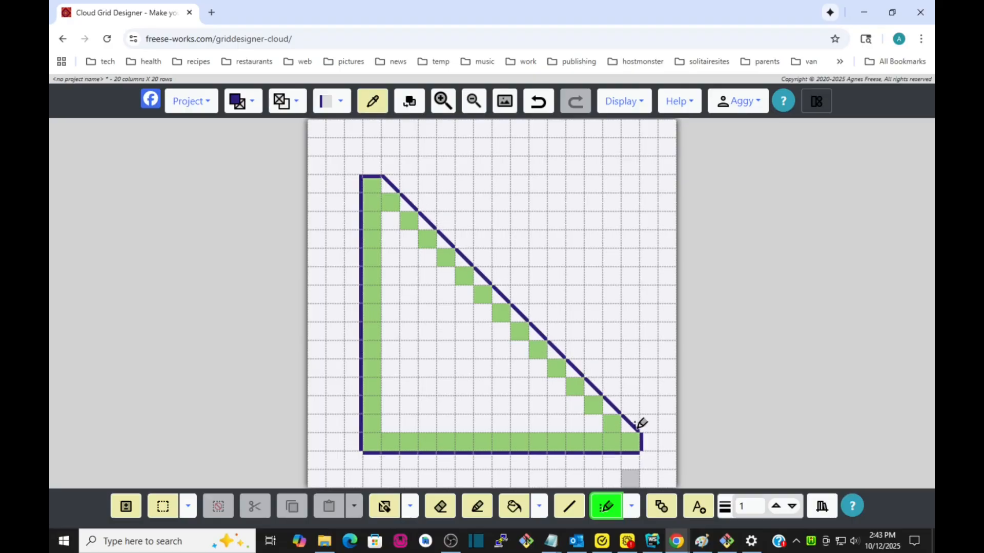
Choose the short lower-left diagonal design symbol and set the foreground back to green from the used colors only
{"action": "left_click", "coordinate": [340, 102]}
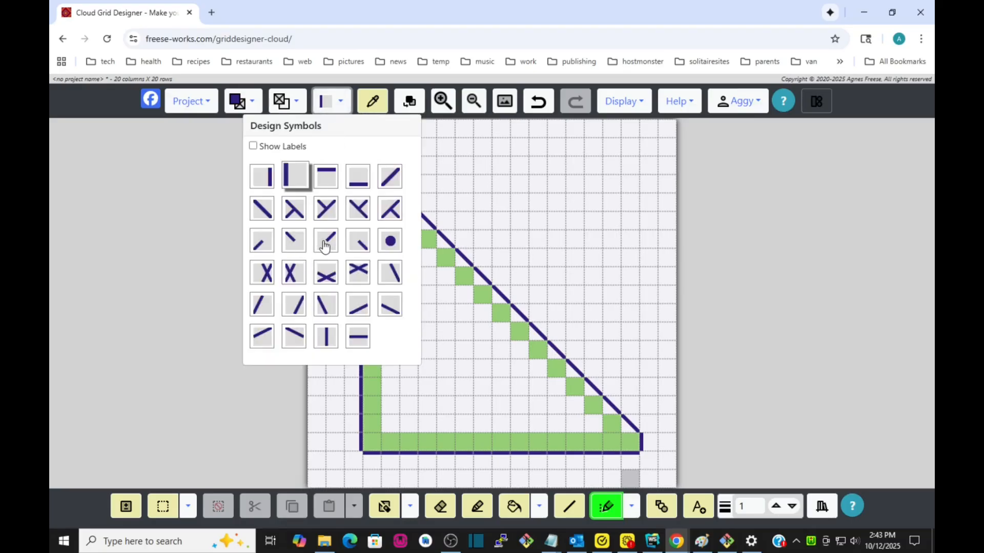
{"action": "left_click", "coordinate": [263, 244]}
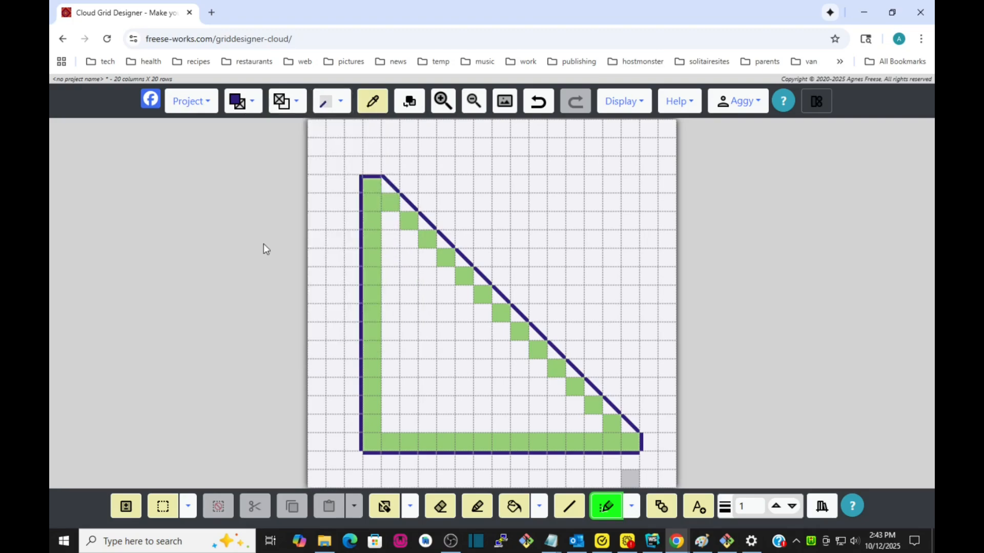
{"action": "left_click", "coordinate": [251, 102]}
{"action": "left_click", "coordinate": [233, 147]}
{"action": "left_click", "coordinate": [251, 102]}
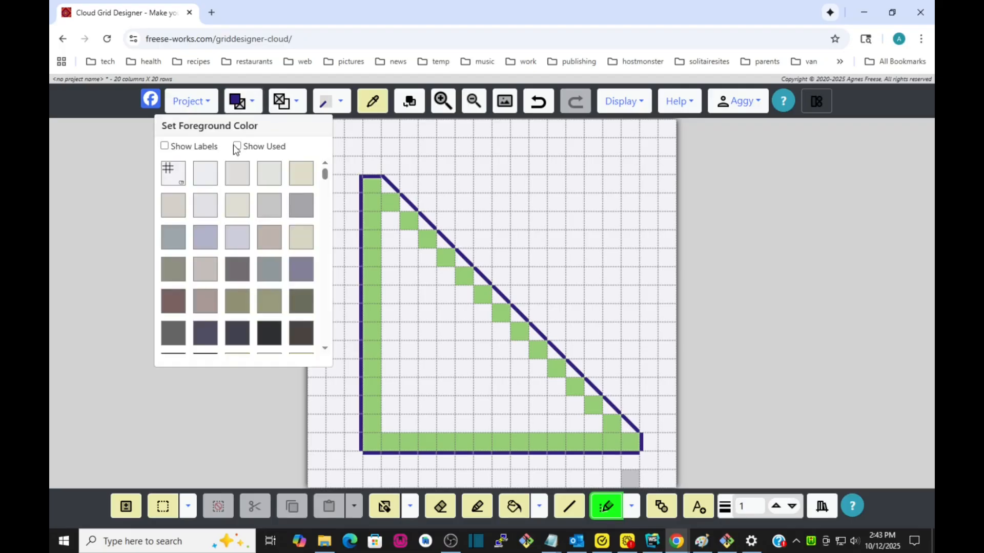
{"action": "left_click", "coordinate": [236, 146]}
{"action": "left_click", "coordinate": [208, 178]}
{"action": "left_click", "coordinate": [207, 178]}
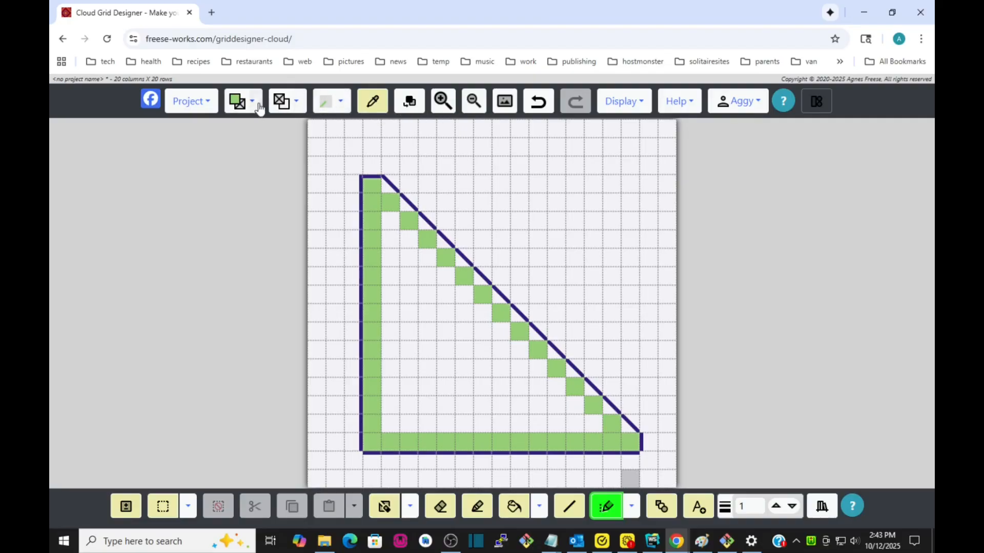
Draw the short green diagonal symbols in the gaps between the sloping side's green cells and the dark blue outline
{"action": "left_click", "coordinate": [339, 102]}
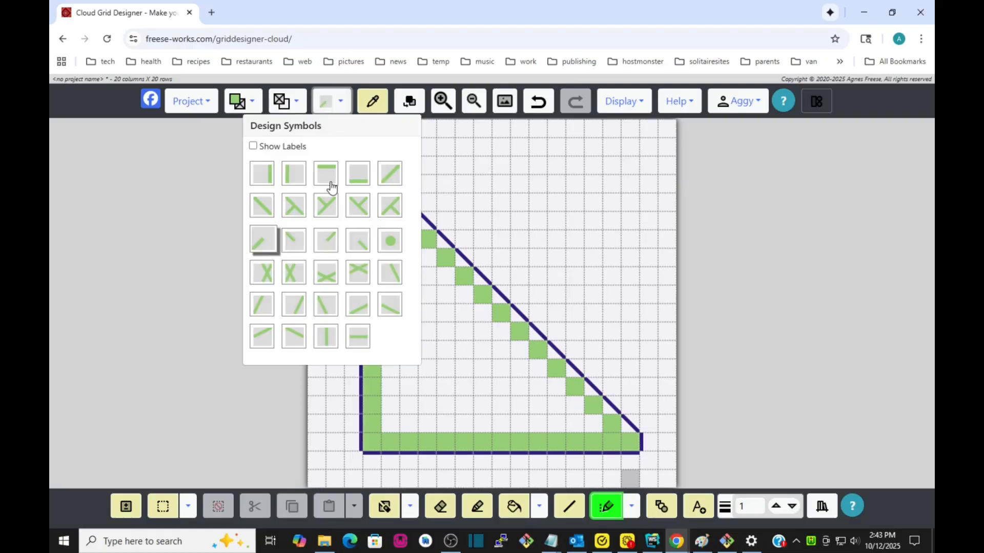
{"action": "left_click", "coordinate": [340, 102]}
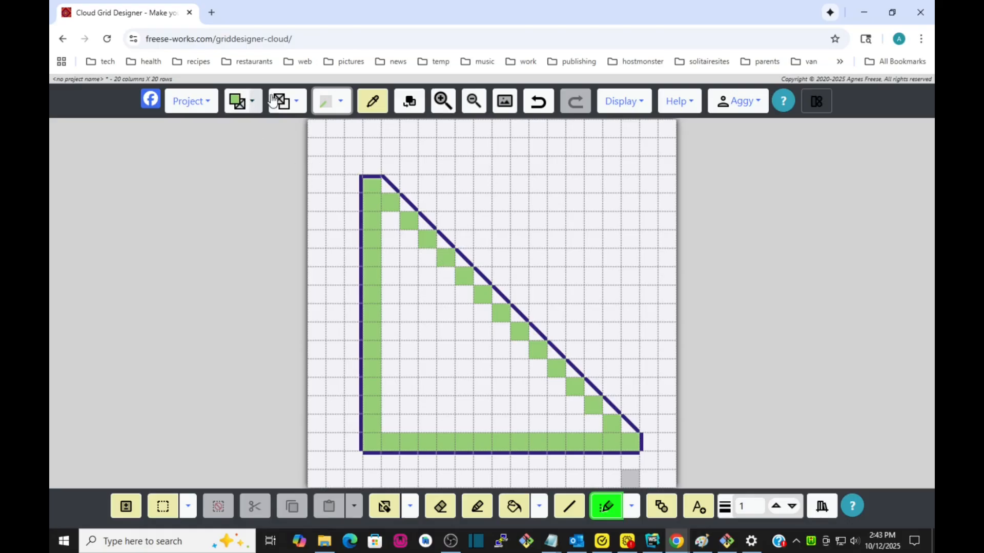
{"action": "left_click", "coordinate": [607, 506]}
{"action": "left_click_drag", "start_coordinate": [408, 204], "coordinate": [637, 424]}
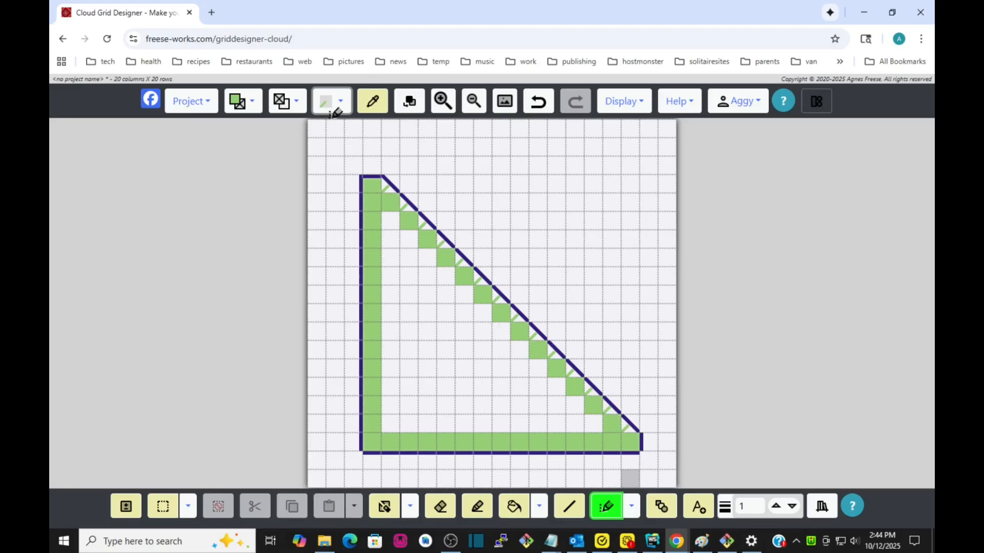
Draw green symbols combining a full falling diagonal with an upper-right half diagonal along the inner edge of the triangle's sloping side
{"action": "left_click", "coordinate": [340, 104]}
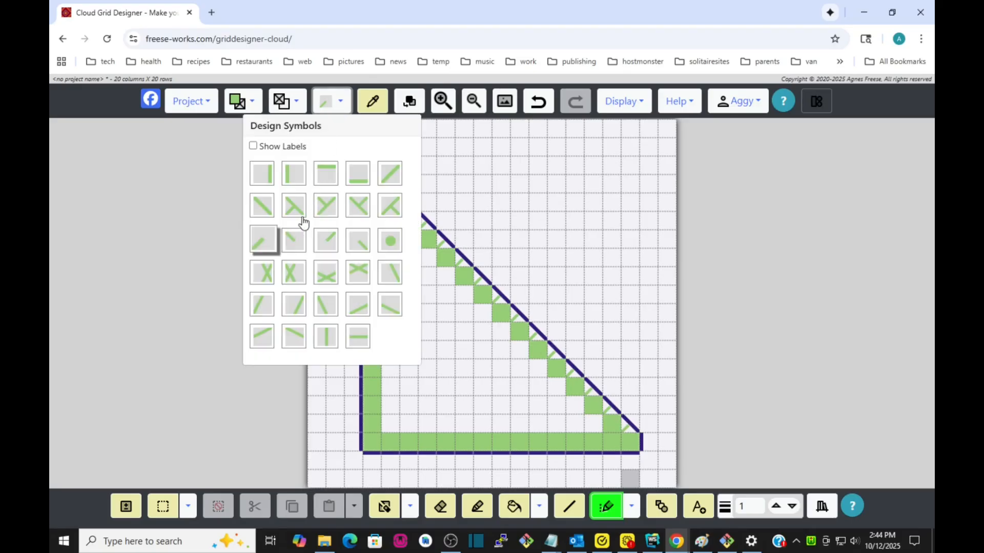
{"action": "left_click", "coordinate": [357, 205]}
{"action": "left_click", "coordinate": [392, 216]}
{"action": "left_click_drag", "start_coordinate": [391, 214], "coordinate": [598, 416]}
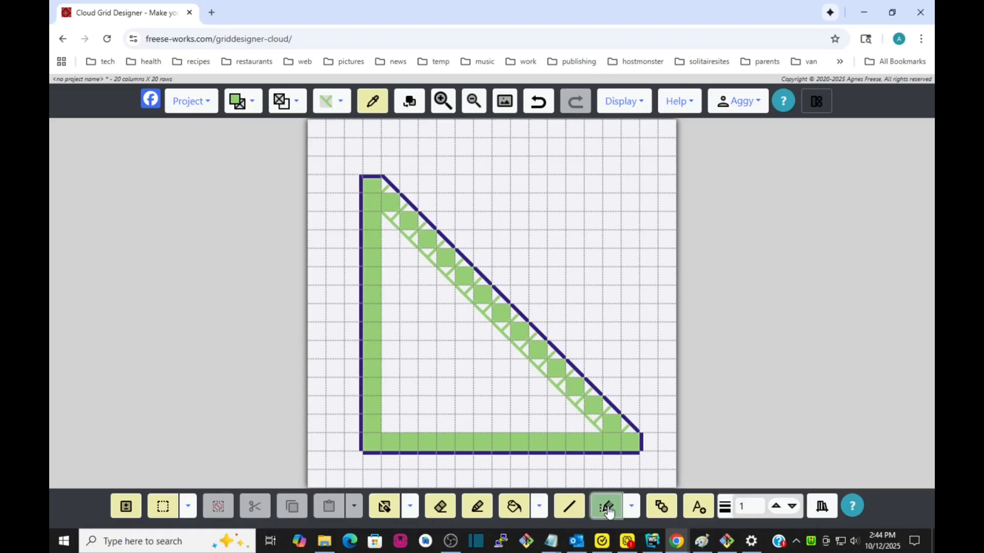
Show the project with the Cross Stitch texture, keeping B5200-snowWhite as the canvas color
{"action": "left_click", "coordinate": [623, 101]}
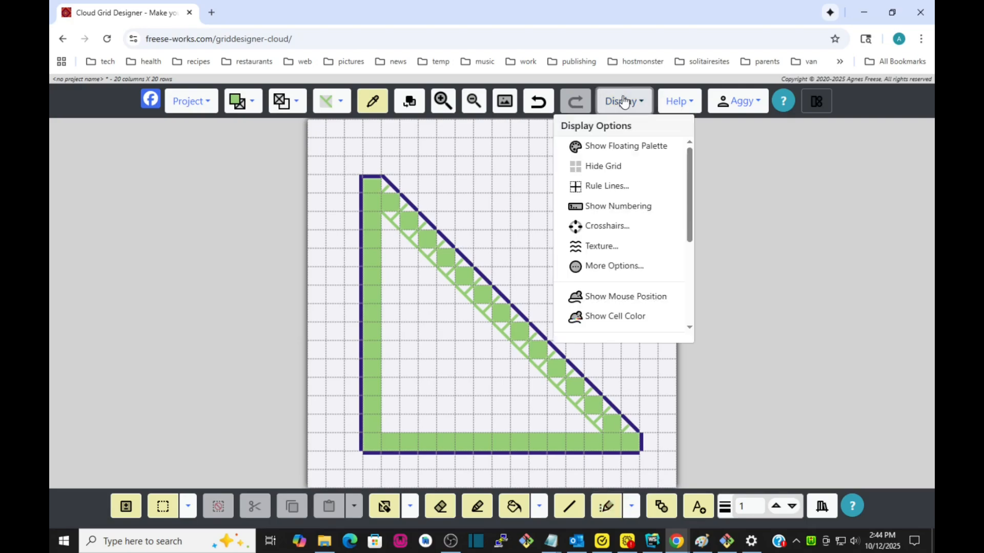
{"action": "left_click", "coordinate": [588, 248]}
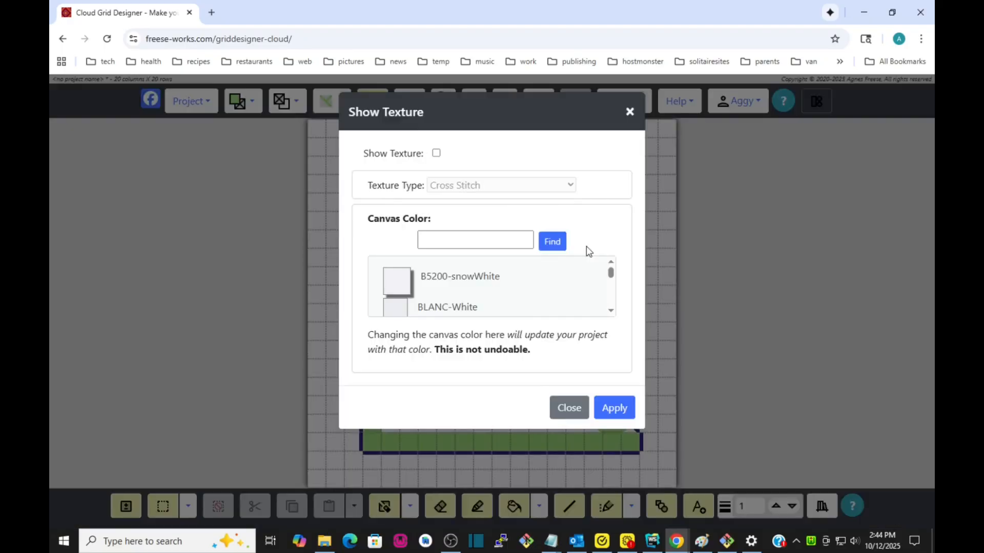
{"action": "left_click", "coordinate": [437, 155]}
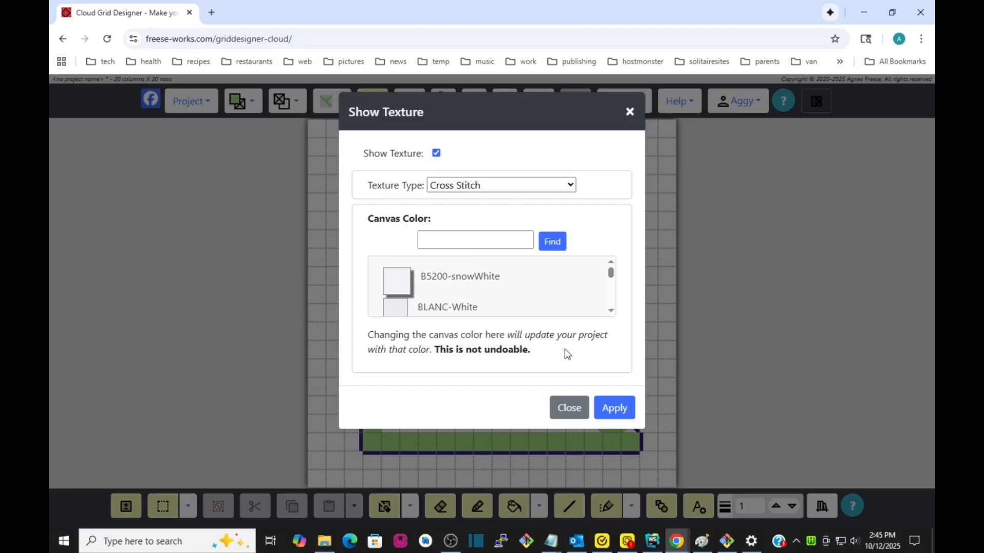
{"action": "left_click", "coordinate": [616, 408]}
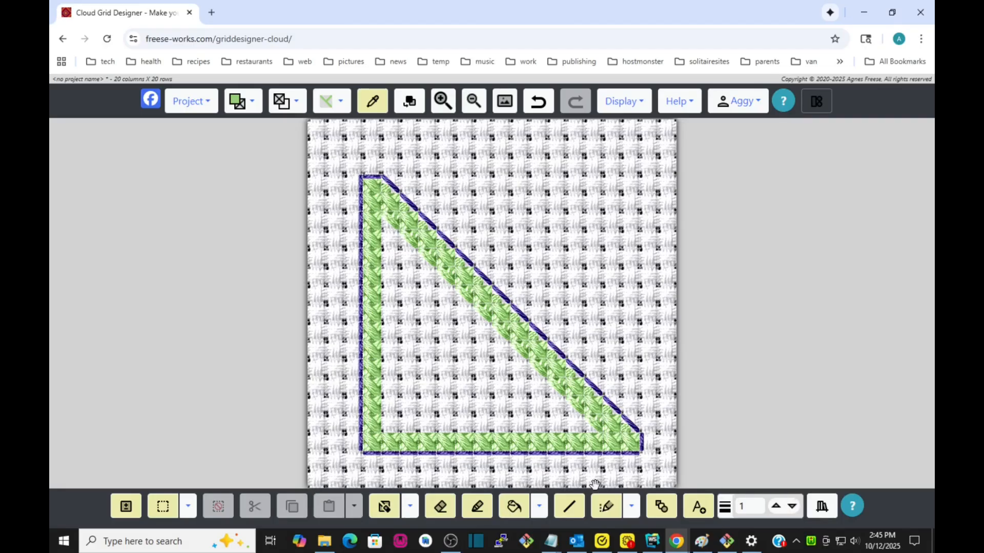
Pick a red foreground from the full palette and flood-fill the green triangle stitches with it
{"action": "left_click", "coordinate": [514, 507]}
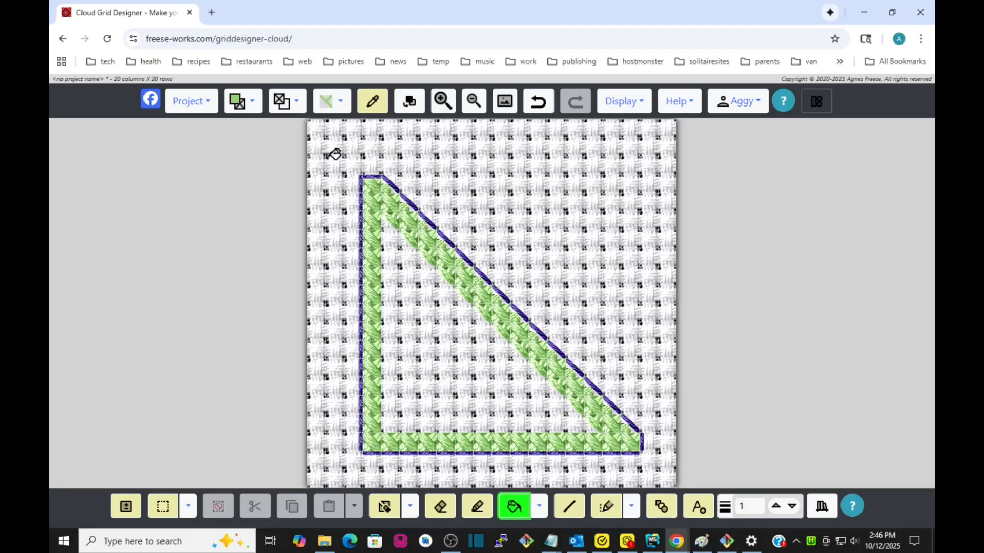
{"action": "left_click", "coordinate": [252, 101]}
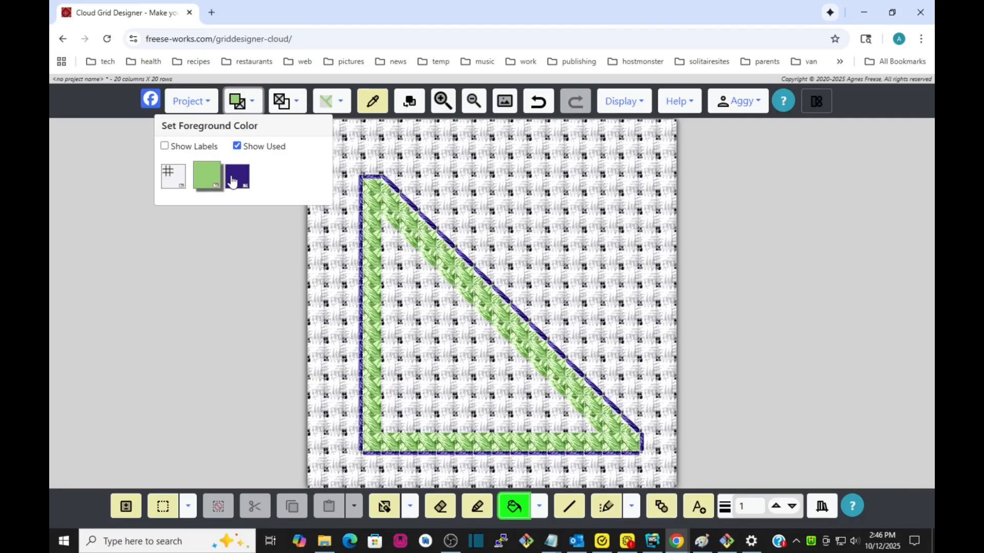
{"action": "left_click", "coordinate": [237, 146]}
{"action": "scroll", "coordinate": [232, 302], "scroll_direction": "down", "scroll_amount": 6}
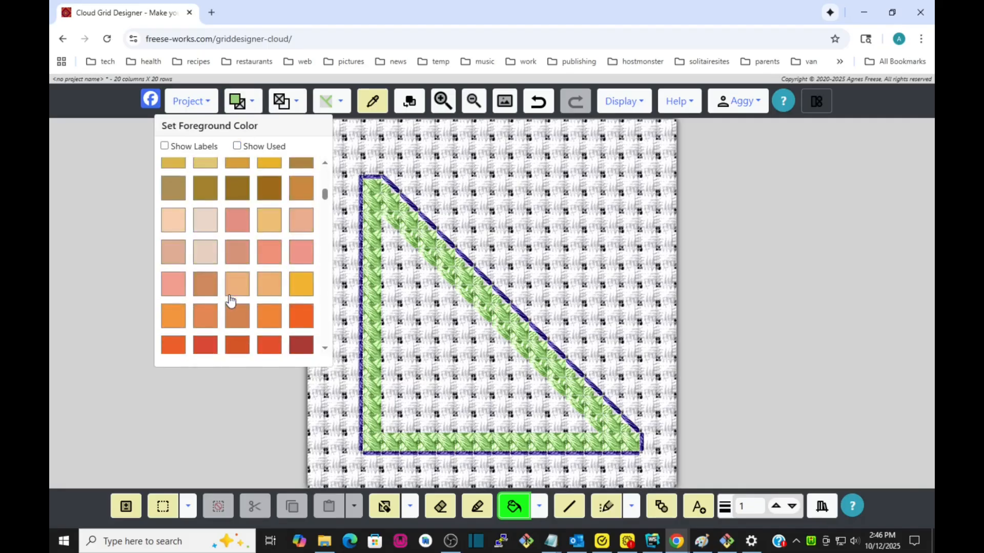
{"action": "scroll", "coordinate": [231, 302], "scroll_direction": "down", "scroll_amount": 2}
{"action": "left_click", "coordinate": [201, 292]}
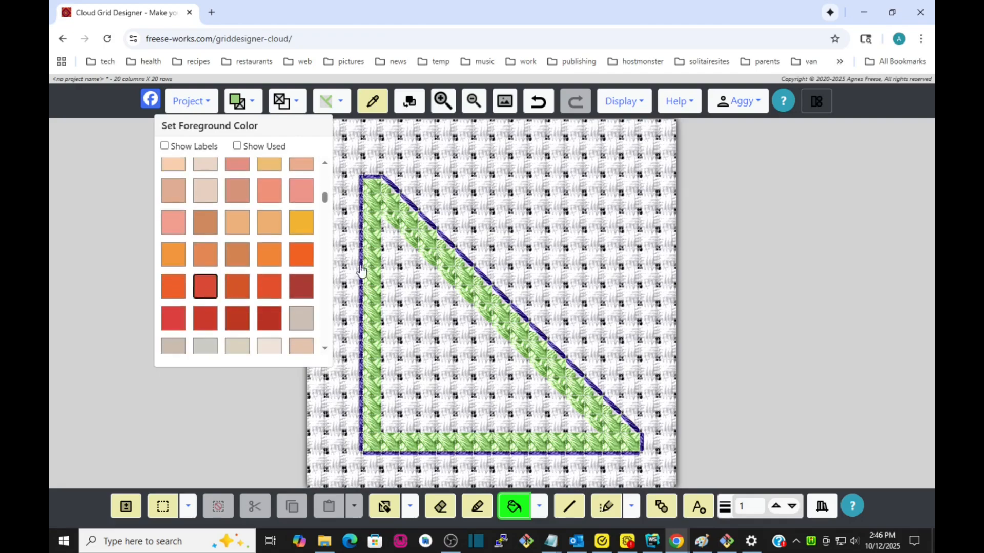
{"action": "left_click", "coordinate": [397, 212]}
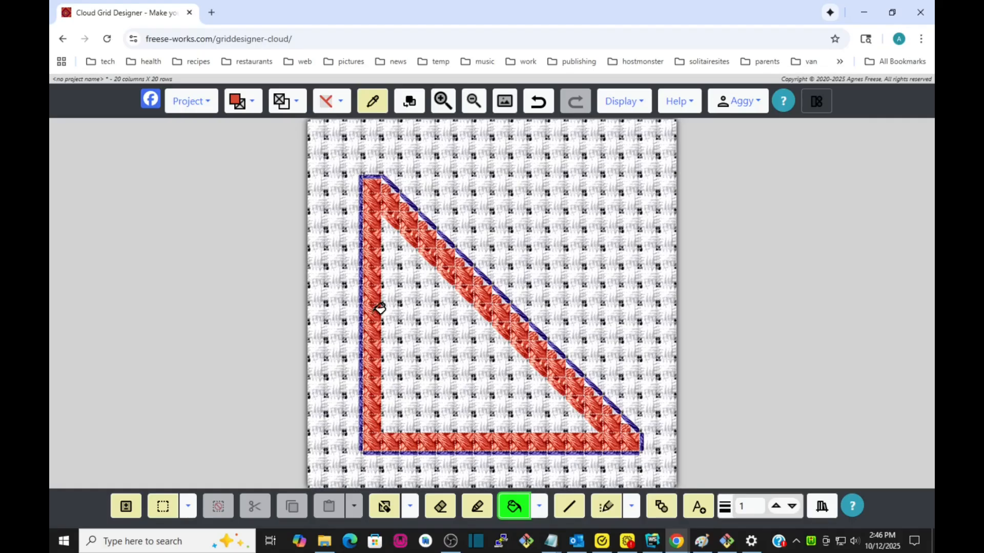
Pick a yellow-green foreground from the full palette and flood-fill the red triangle stitches with it
{"action": "left_click", "coordinate": [252, 101]}
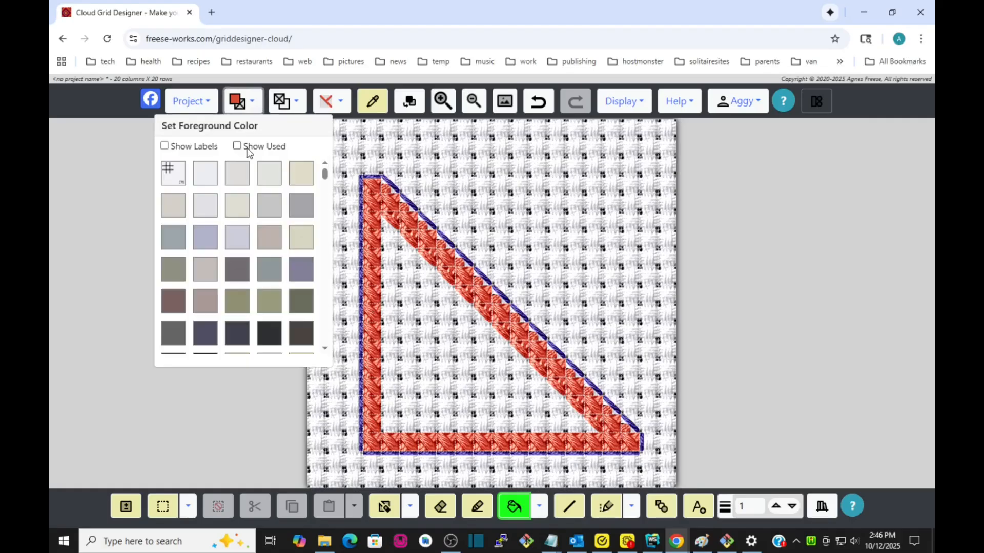
{"action": "scroll", "coordinate": [238, 307], "scroll_direction": "down", "scroll_amount": 10}
{"action": "scroll", "coordinate": [228, 265], "scroll_direction": "up", "scroll_amount": 3}
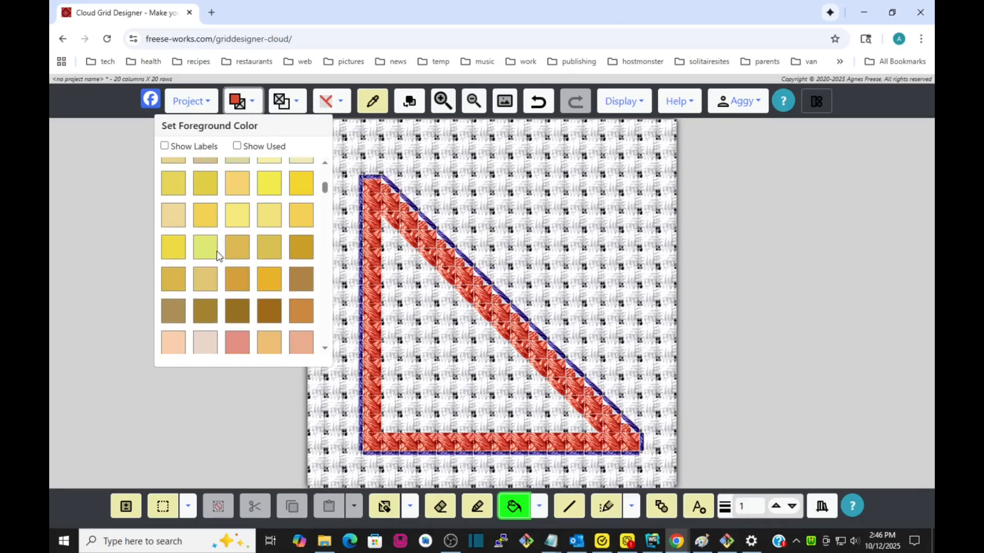
{"action": "left_click", "coordinate": [207, 250]}
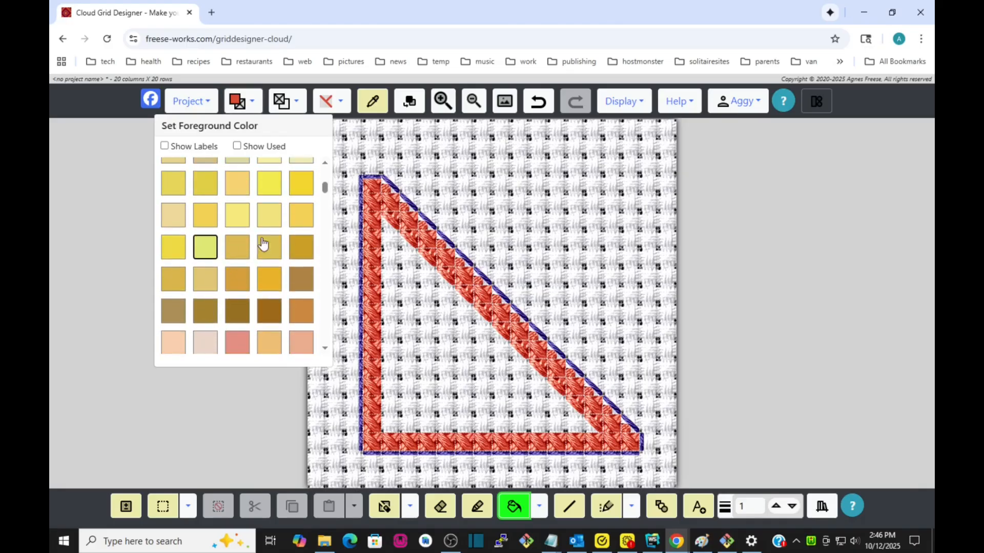
{"action": "left_click", "coordinate": [379, 214]}
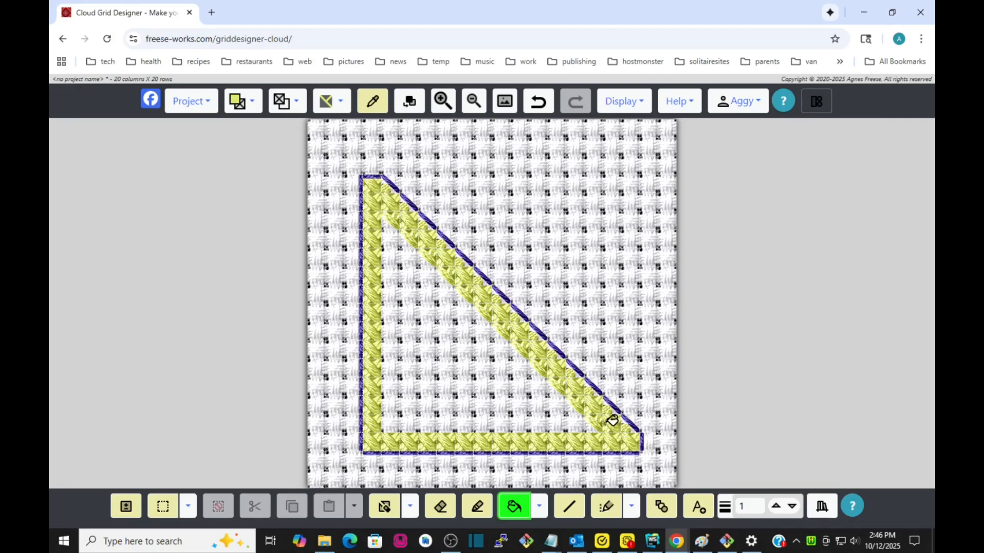
Limit the foreground palette to the colors used in the project and look them over
{"action": "left_click", "coordinate": [252, 101]}
{"action": "left_click", "coordinate": [237, 146]}
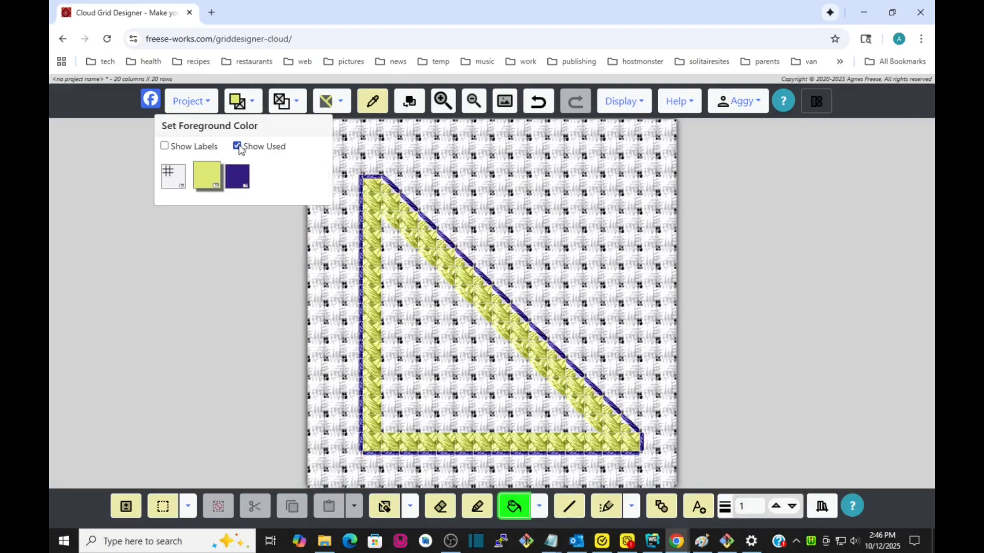
{"action": "left_click", "coordinate": [252, 101]}
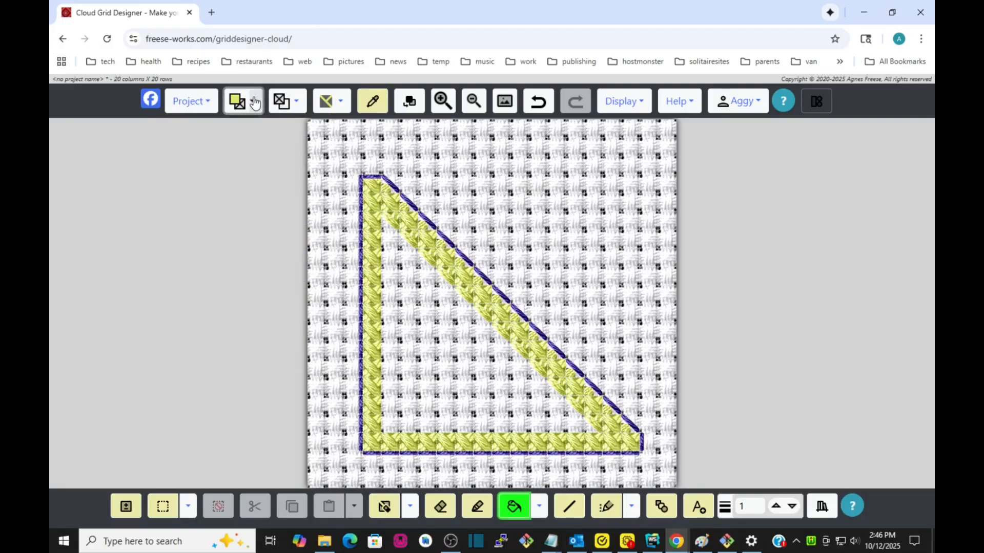
Pick a red foreground from the full palette and flood-fill the blue outline's top, vertical side, base and upper slope with it
{"action": "left_click", "coordinate": [252, 101]}
{"action": "left_click", "coordinate": [237, 146]}
{"action": "scroll", "coordinate": [226, 246], "scroll_direction": "down", "scroll_amount": 10}
{"action": "left_click", "coordinate": [234, 261]}
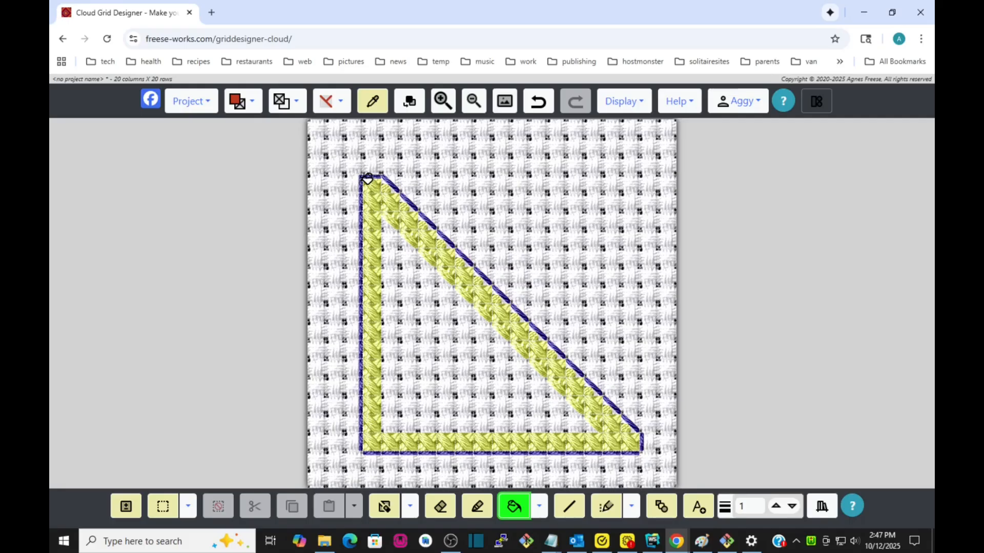
{"action": "left_click", "coordinate": [367, 178]}
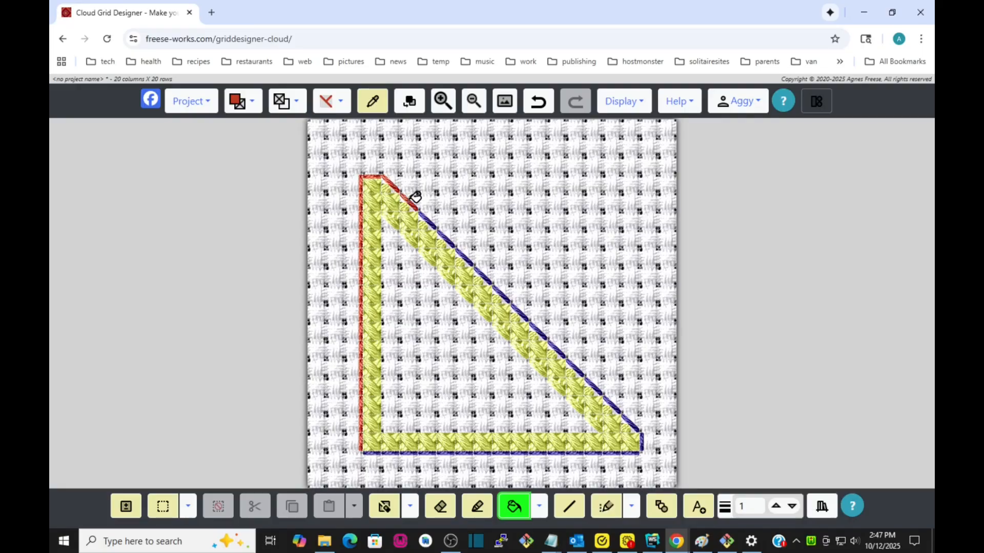
{"action": "left_click", "coordinate": [433, 217]}
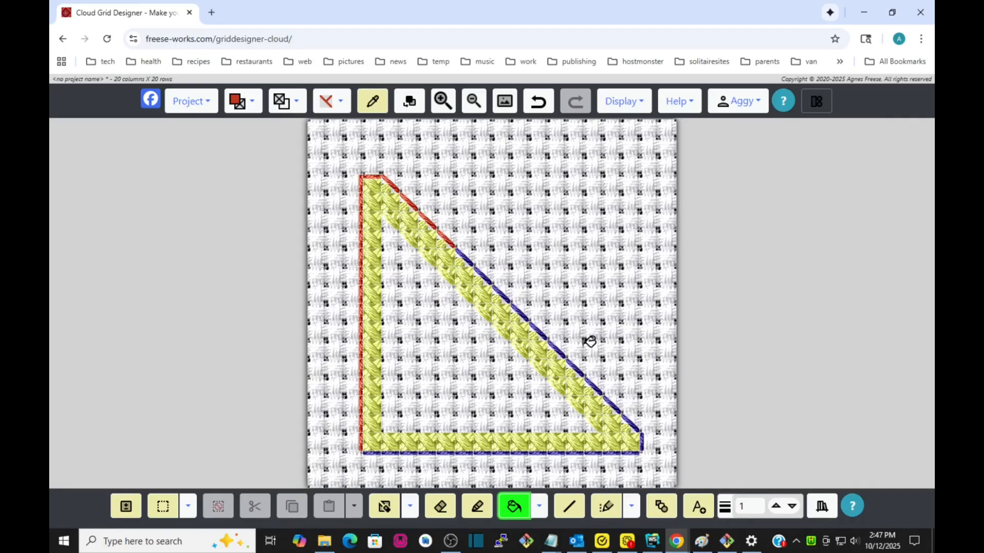
{"action": "left_click", "coordinate": [450, 450]}
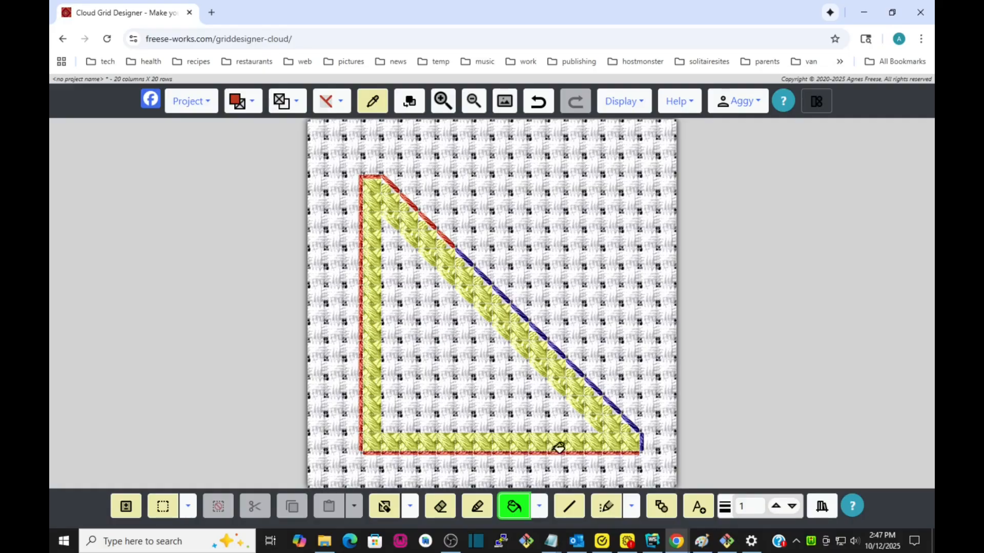
Flood-fill the remaining blue outline segments at the right corner and lower slope with red, then the yellow-green triangle stitches
{"action": "left_click", "coordinate": [647, 437]}
{"action": "left_click", "coordinate": [467, 253]}
{"action": "left_click", "coordinate": [492, 273]}
{"action": "left_click", "coordinate": [513, 293]}
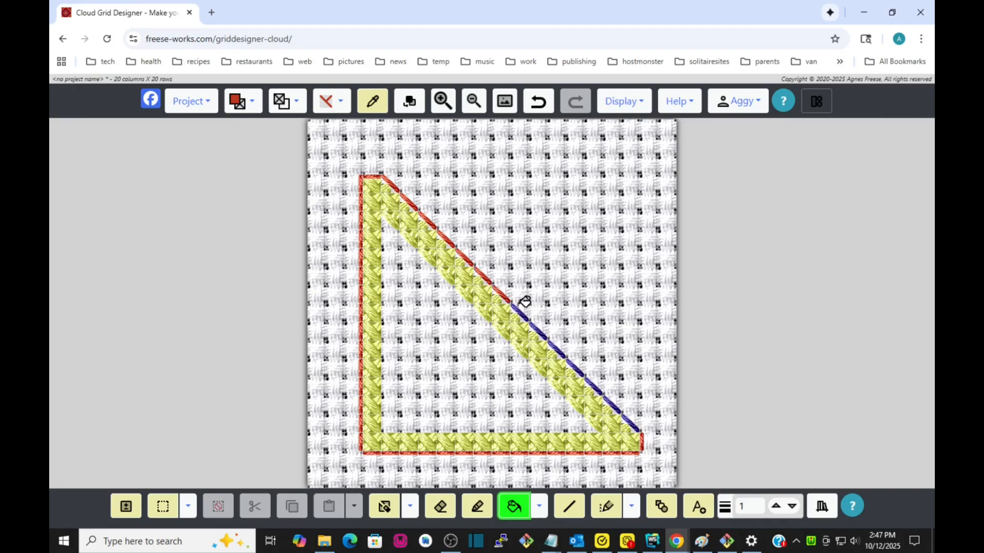
{"action": "left_click", "coordinate": [534, 313]}
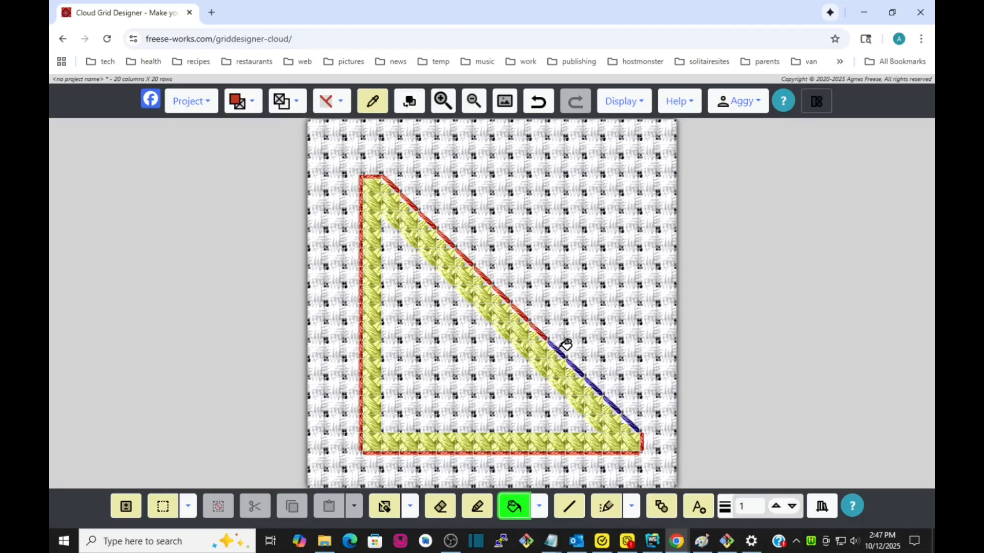
{"action": "left_click", "coordinate": [580, 367]}
{"action": "left_click", "coordinate": [602, 383]}
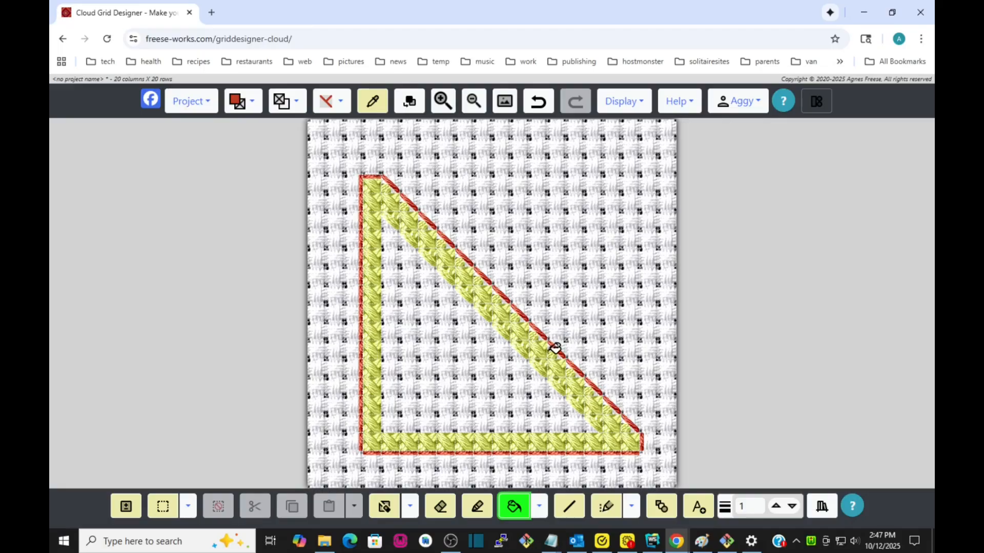
{"action": "left_click", "coordinate": [384, 210]}
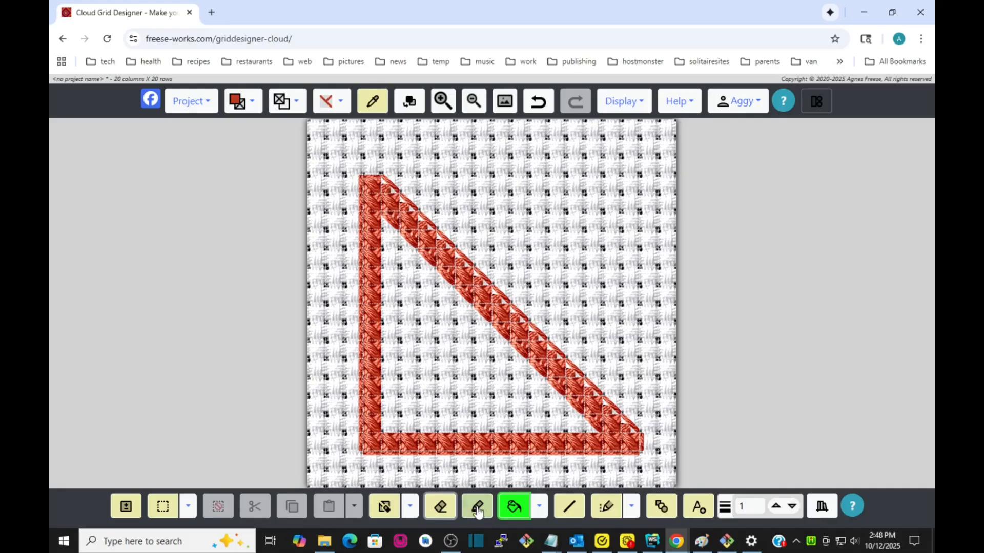
Erase one cell on the triangle's vertical side and all symbols from two cells beside the middle of its sloping side
{"action": "left_click", "coordinate": [442, 510]}
{"action": "left_click", "coordinate": [373, 368]}
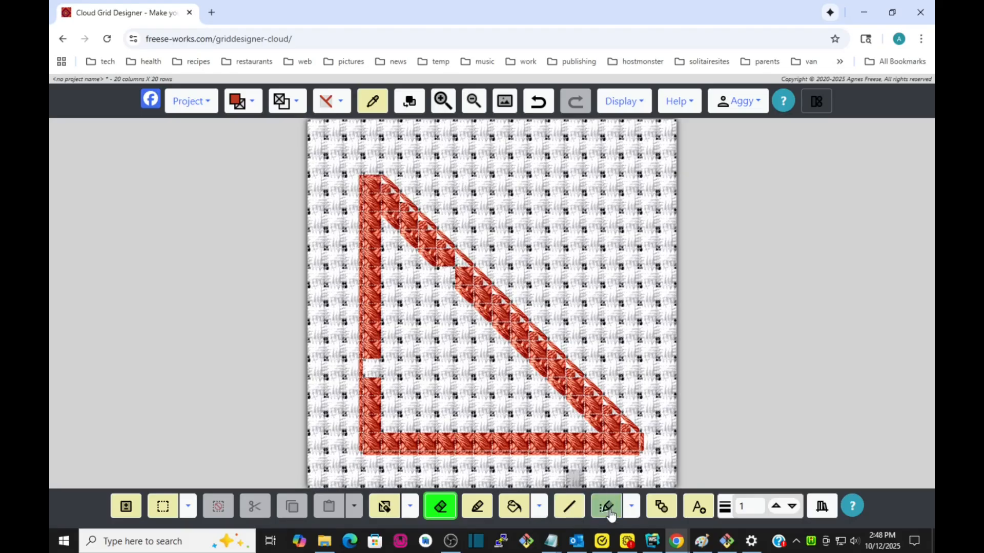
{"action": "left_click", "coordinate": [631, 506]}
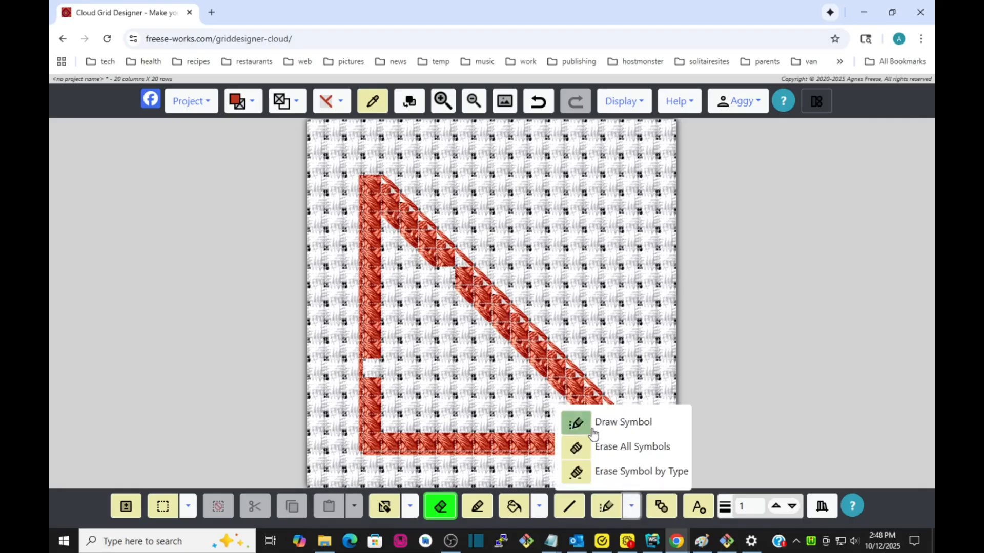
{"action": "left_click", "coordinate": [579, 454]}
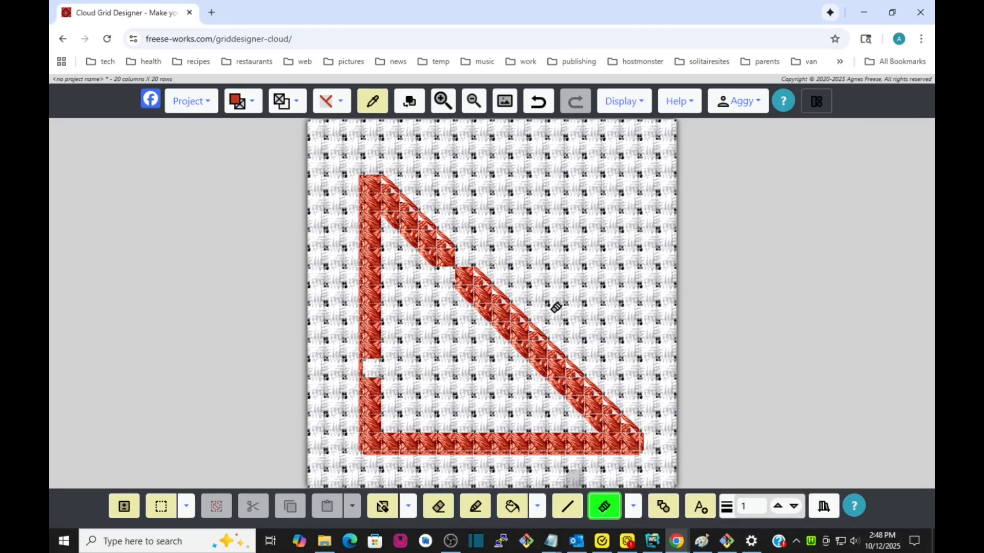
Turn off the project's texture display
{"action": "left_click", "coordinate": [623, 101]}
{"action": "left_click", "coordinate": [601, 255]}
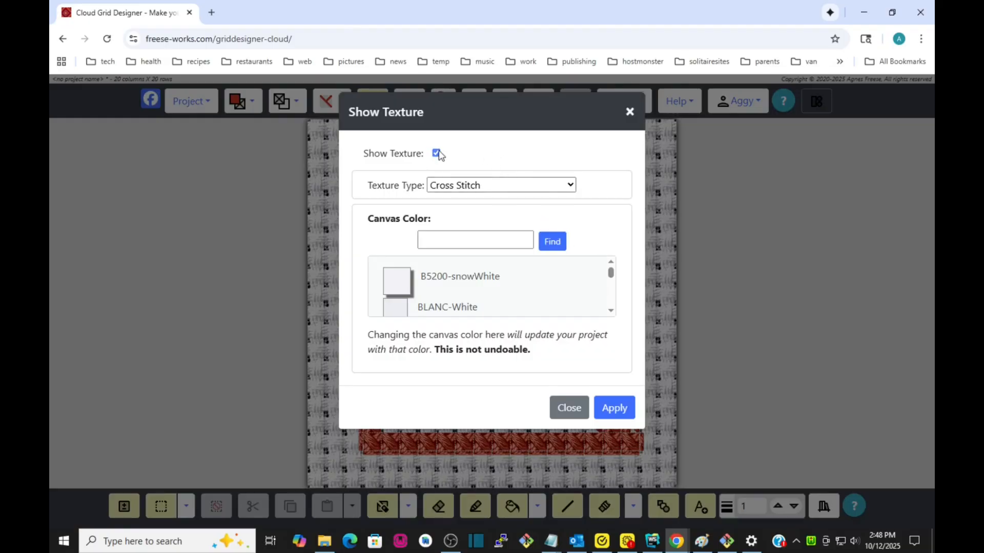
{"action": "left_click", "coordinate": [437, 154]}
{"action": "left_click", "coordinate": [616, 408]}
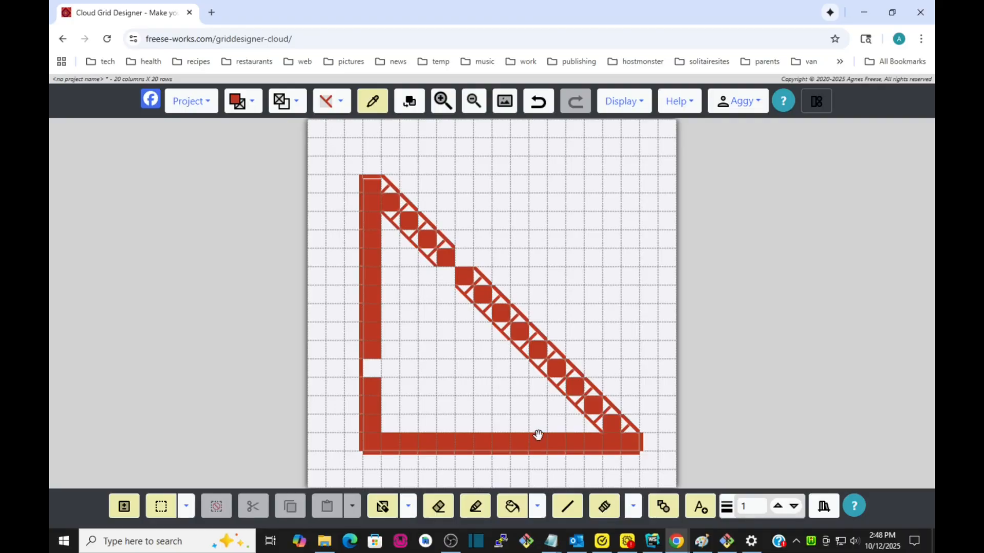
Redraw the erased cell on the vertical side in red and restore the missing full and half diagonal symbols on the sloping side
{"action": "left_click", "coordinate": [475, 507]}
{"action": "left_click", "coordinate": [373, 368]}
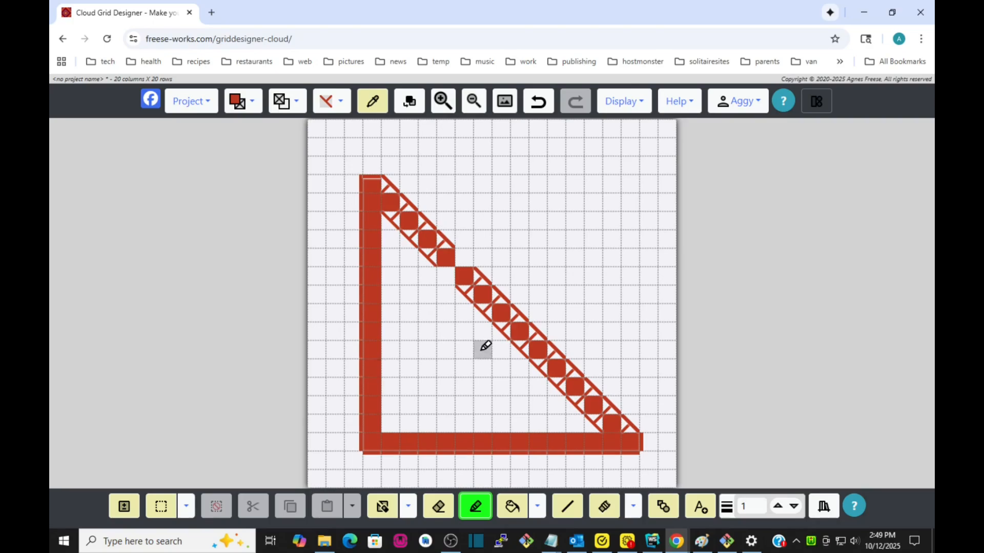
{"action": "left_click", "coordinate": [634, 506]}
{"action": "left_click", "coordinate": [576, 420]}
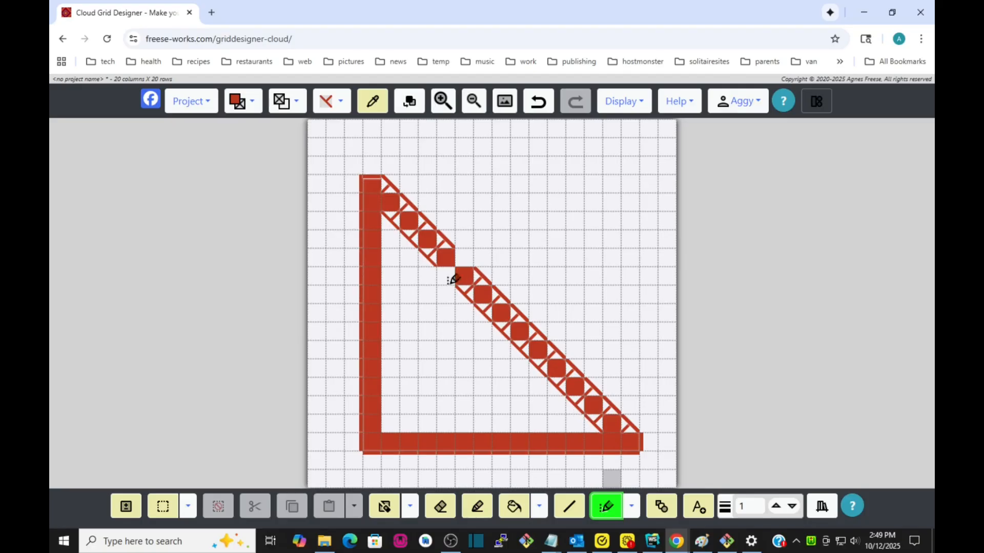
{"action": "left_click", "coordinate": [342, 104]}
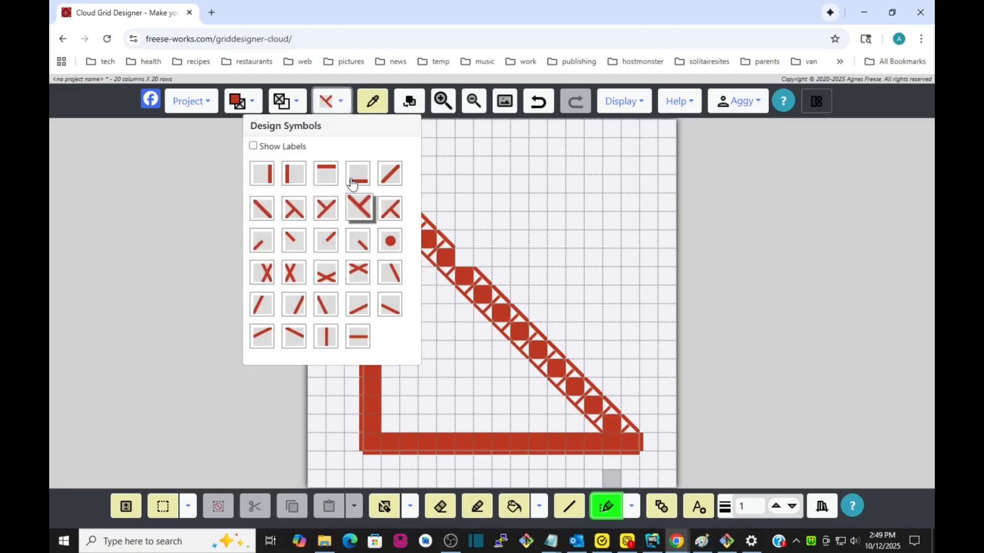
{"action": "left_click", "coordinate": [266, 215]}
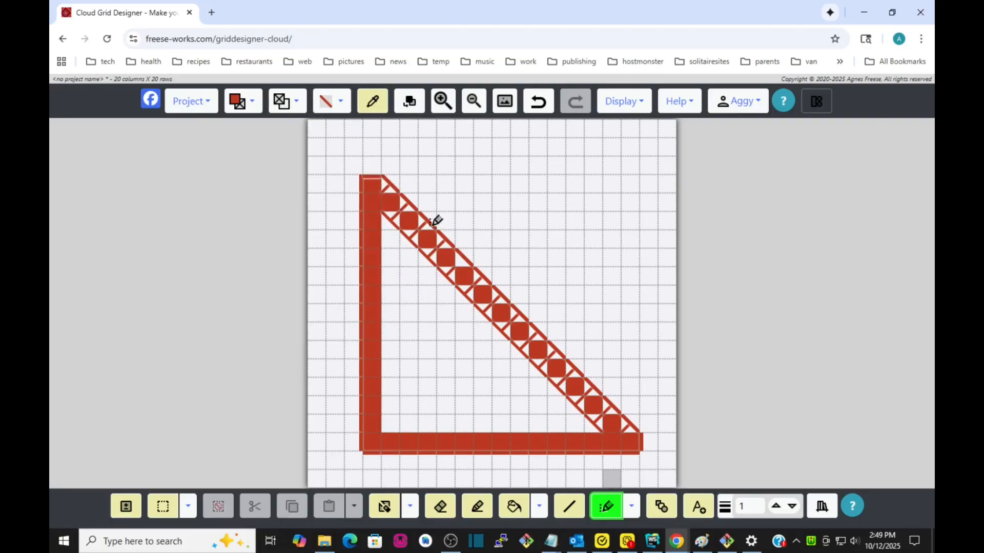
{"action": "left_click", "coordinate": [341, 101]}
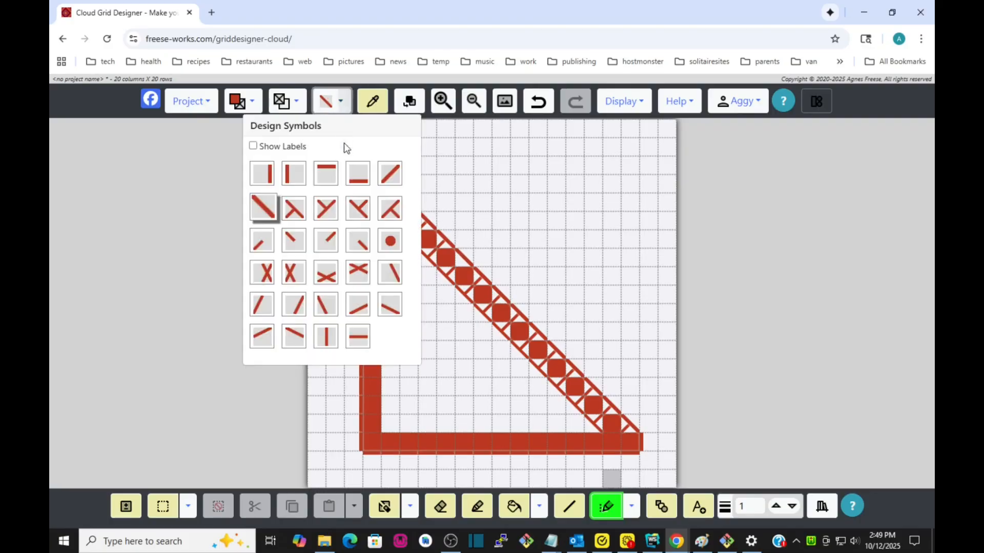
{"action": "left_click", "coordinate": [258, 251]}
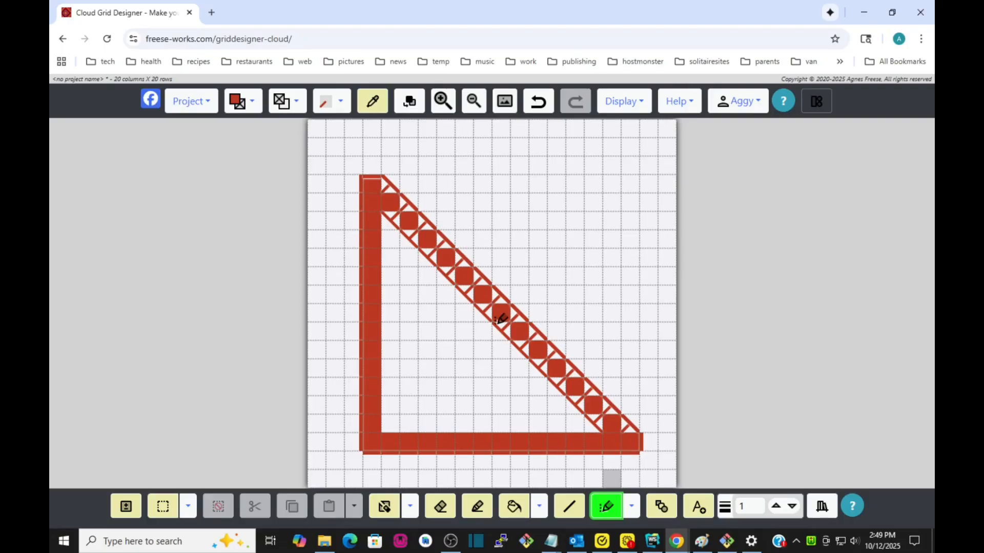
Change the project type to Cross Stitch, accepting that it cannot be undone, and view the design symbols offered for it
{"action": "left_click", "coordinate": [618, 105]}
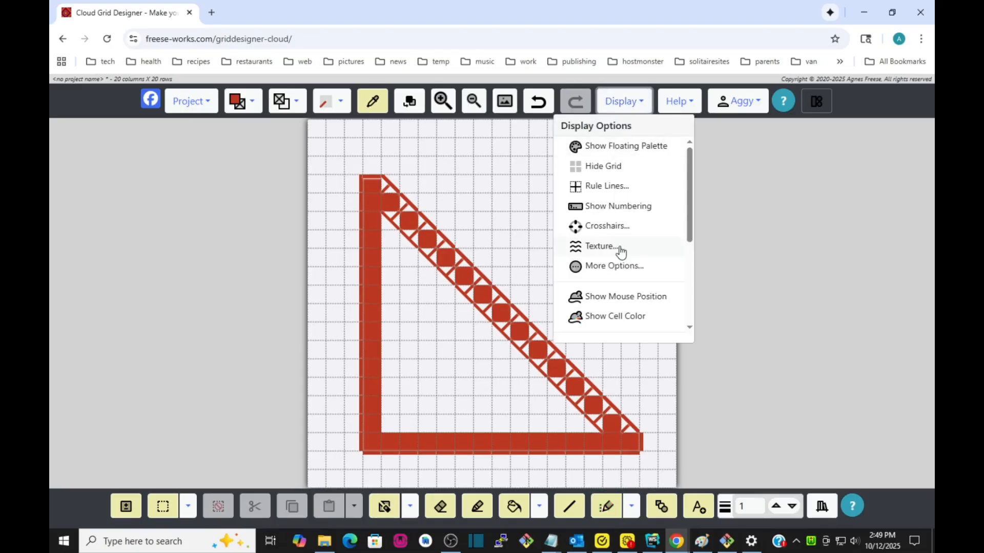
{"action": "scroll", "coordinate": [622, 252], "scroll_direction": "down", "scroll_amount": 2}
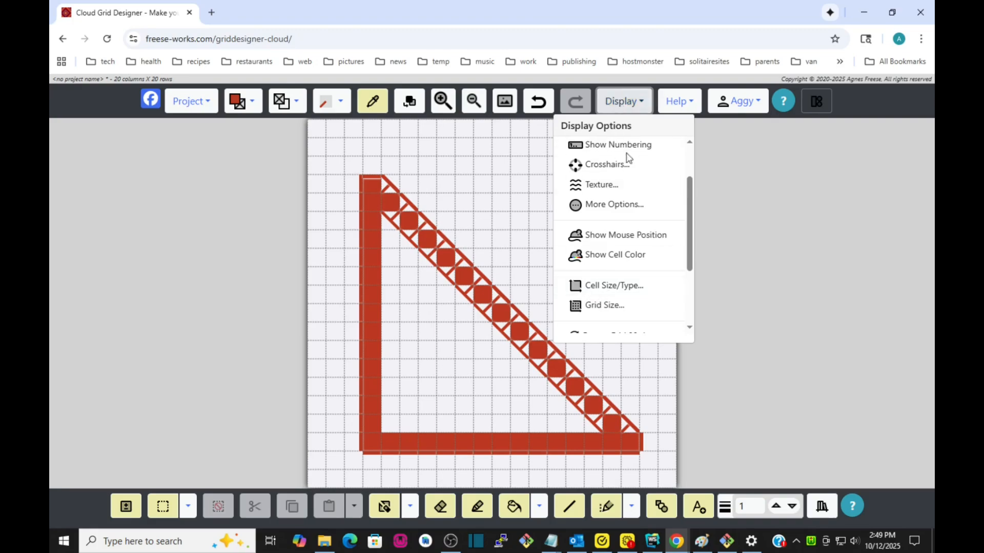
{"action": "left_click", "coordinate": [624, 291]}
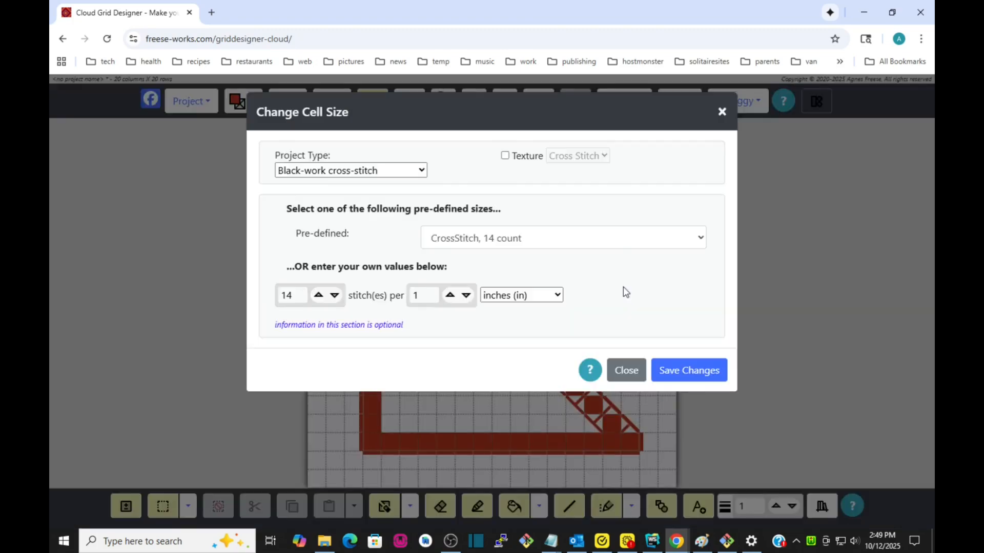
{"action": "left_click", "coordinate": [388, 171]}
{"action": "left_click", "coordinate": [347, 190]}
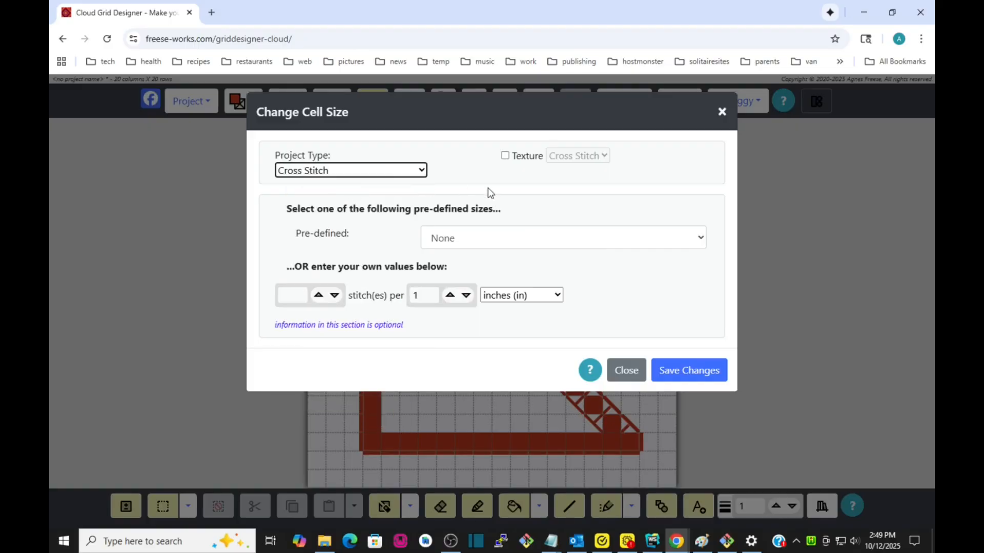
{"action": "left_click", "coordinate": [690, 371]}
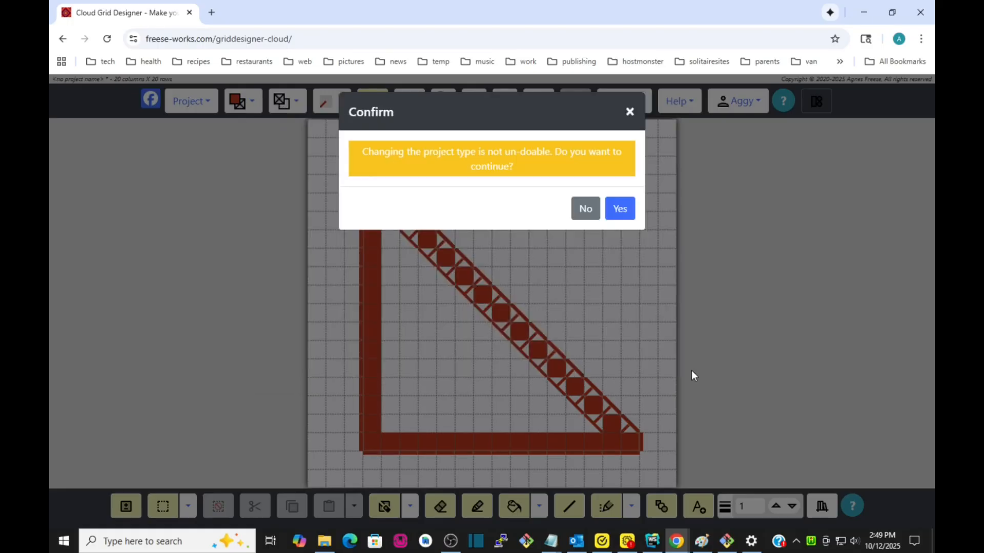
{"action": "left_click", "coordinate": [618, 213]}
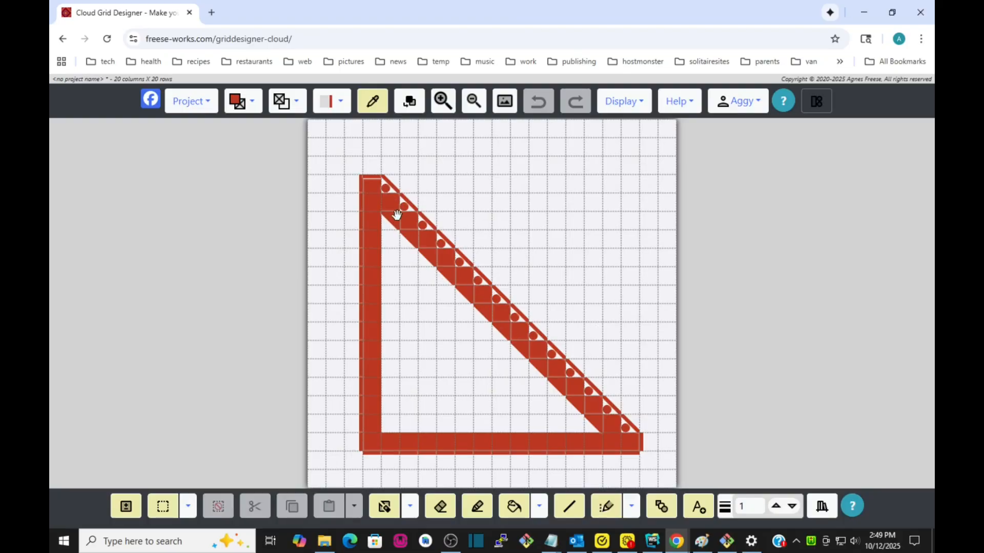
{"action": "left_click", "coordinate": [339, 101]}
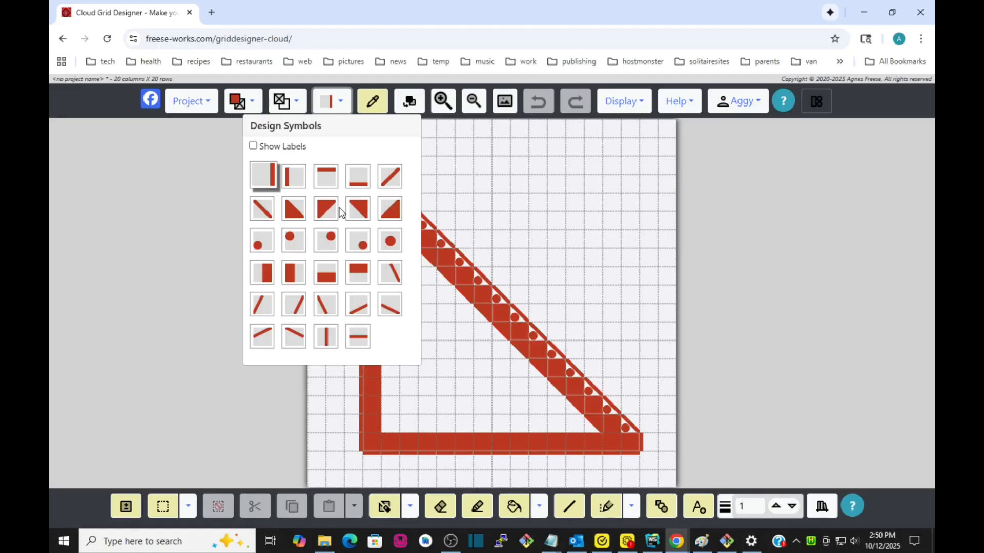
{"action": "left_click", "coordinate": [332, 103]}
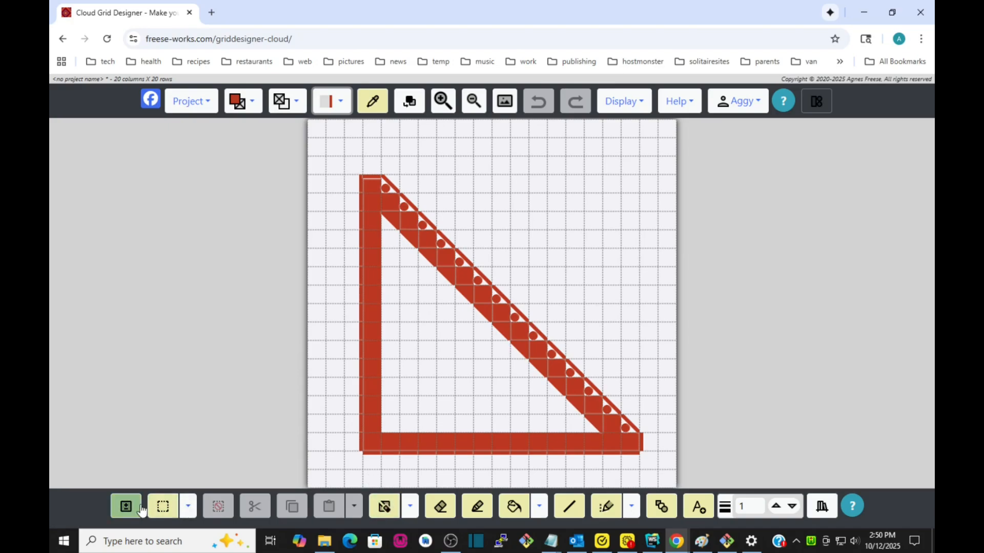
Select a rectangular area around the whole red triangle and cut it from the grid
{"action": "left_click", "coordinate": [164, 509]}
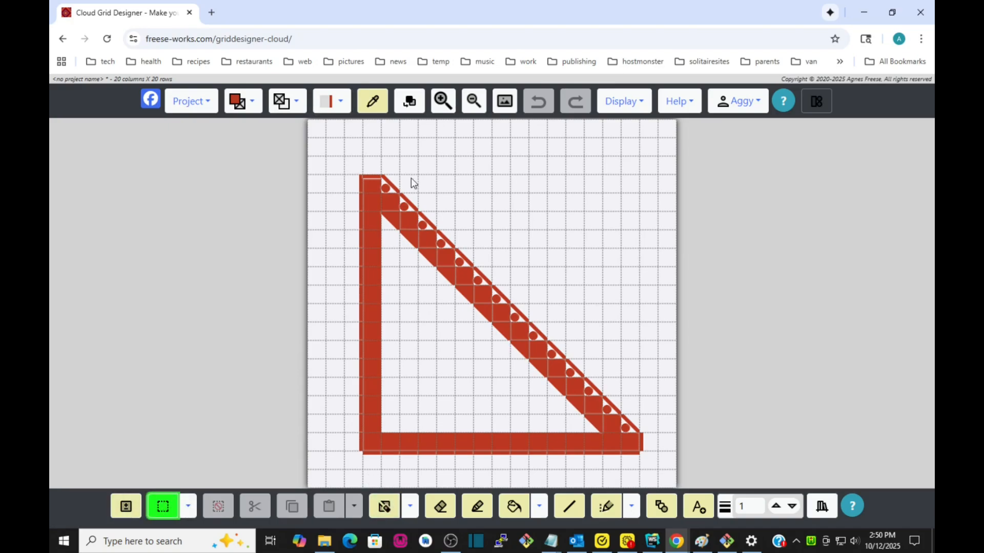
{"action": "left_click_drag", "start_coordinate": [362, 175], "coordinate": [641, 457]}
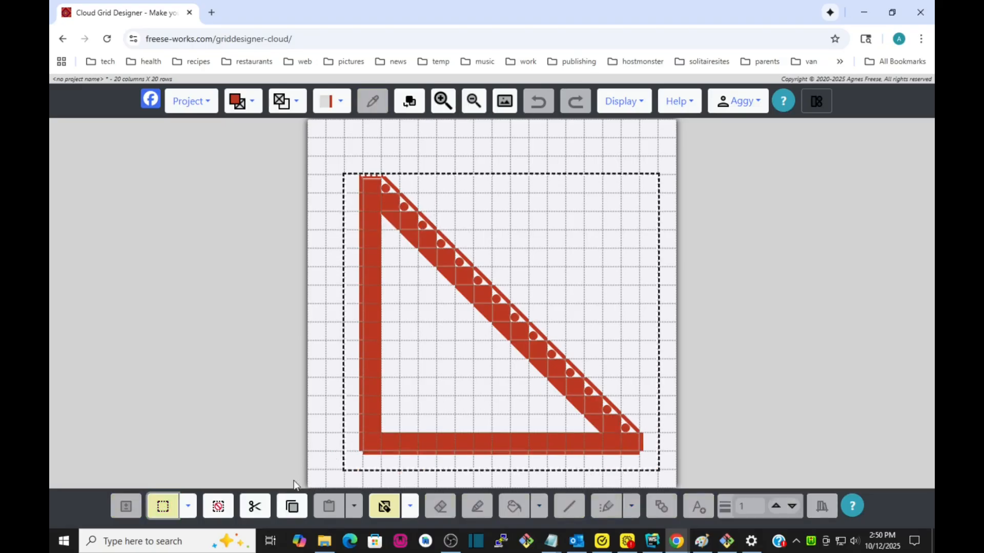
{"action": "left_click", "coordinate": [255, 506]}
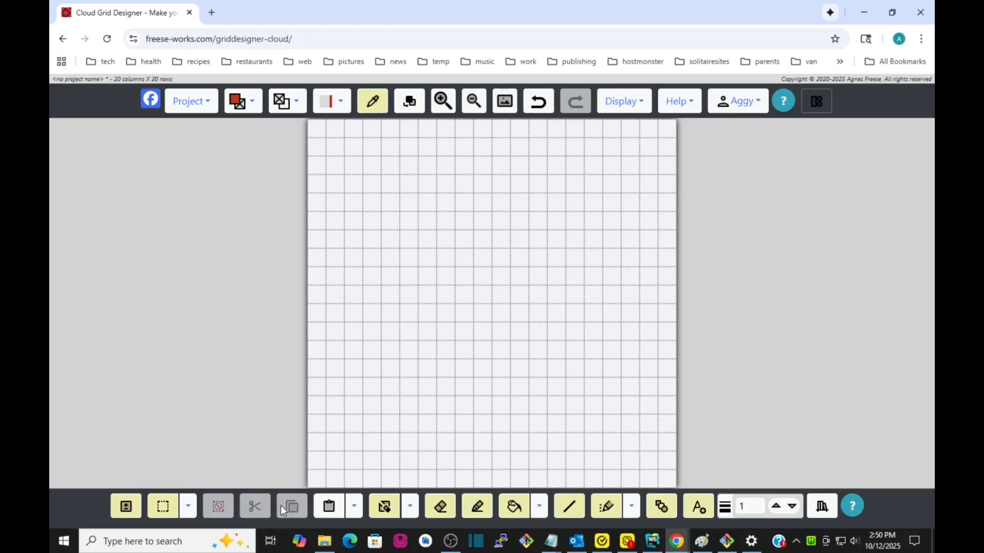
Paste the cut triangle, move it towards the middle of the grid and flip it both vertically and horizontally
{"action": "left_click", "coordinate": [323, 507]}
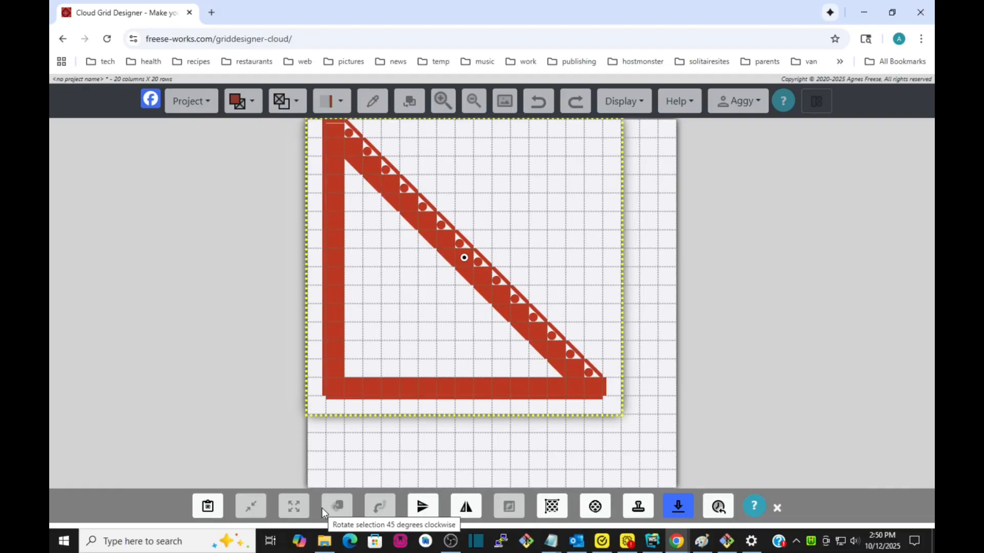
{"action": "left_click_drag", "start_coordinate": [410, 321], "coordinate": [435, 342]}
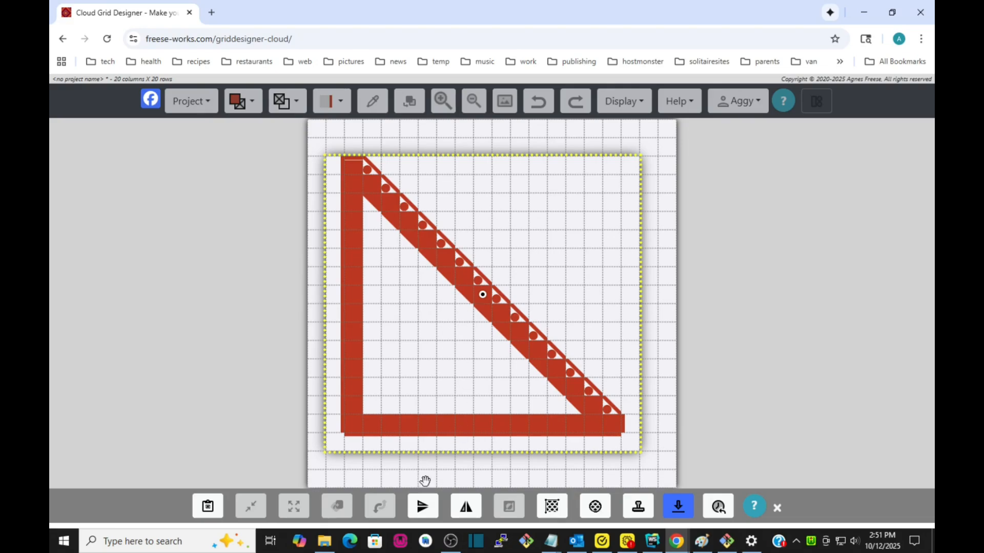
{"action": "left_click", "coordinate": [423, 506]}
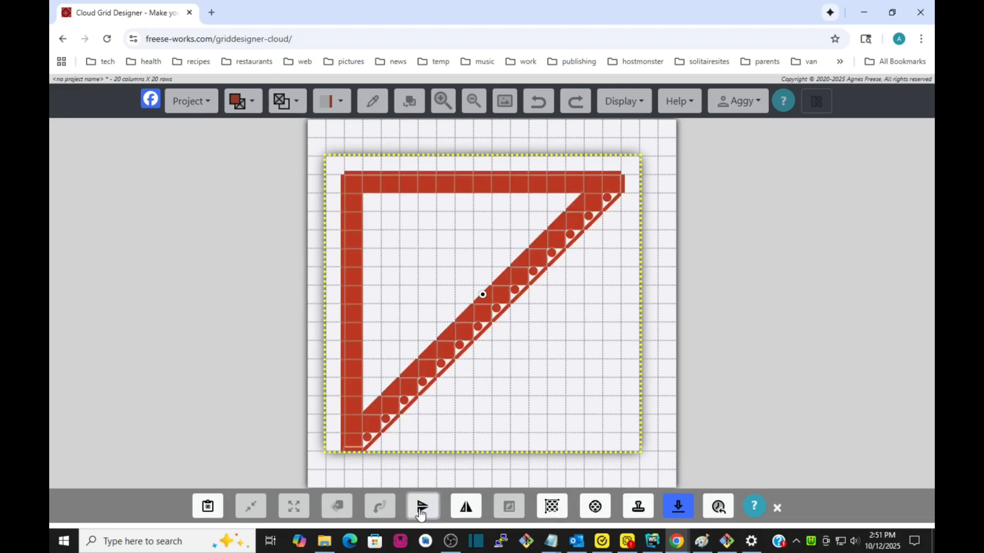
{"action": "left_click", "coordinate": [464, 507]}
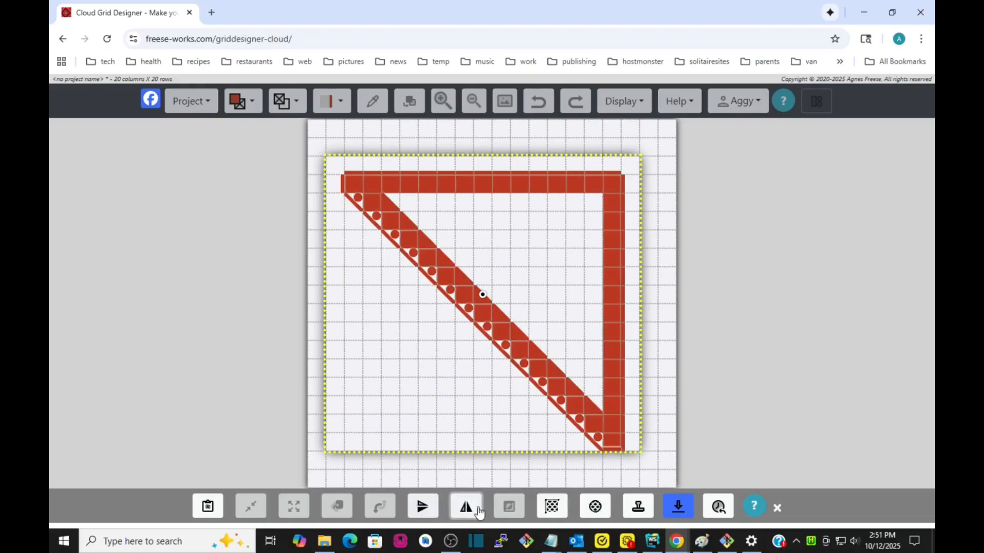
Try repeating the flipped triangle across the grid, undo the repeats, and place the single pasted triangle at its current position
{"action": "left_click", "coordinate": [551, 507]}
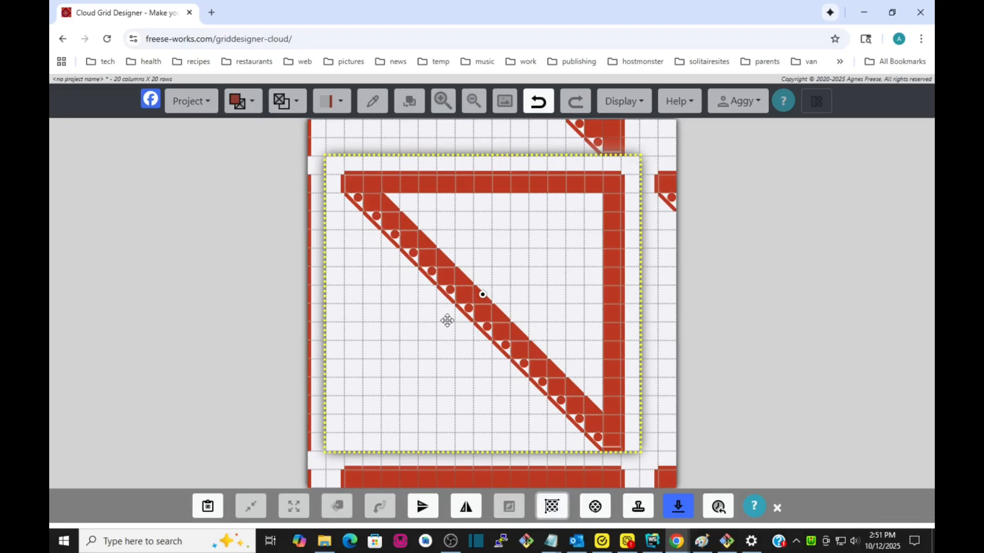
{"action": "left_click", "coordinate": [532, 108]}
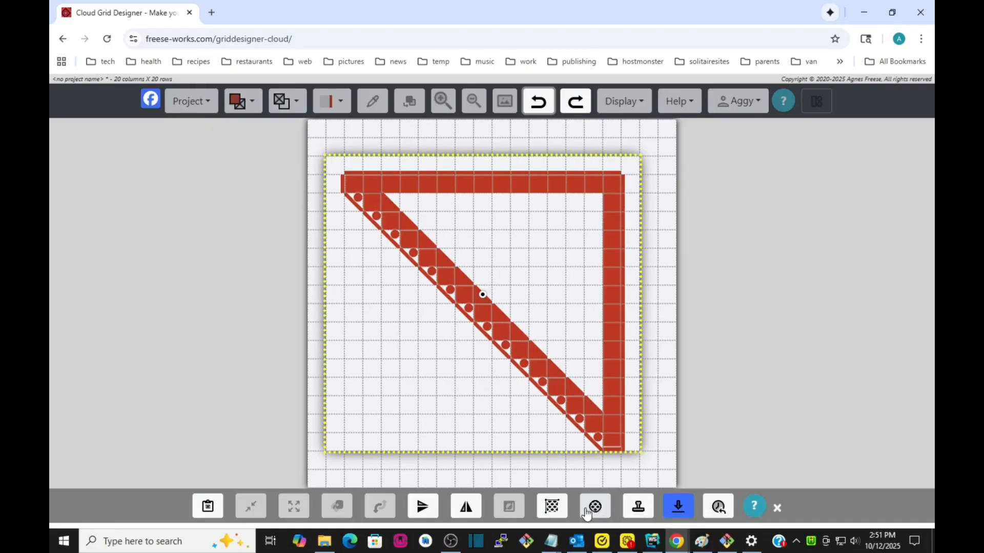
{"action": "left_click", "coordinate": [213, 509]}
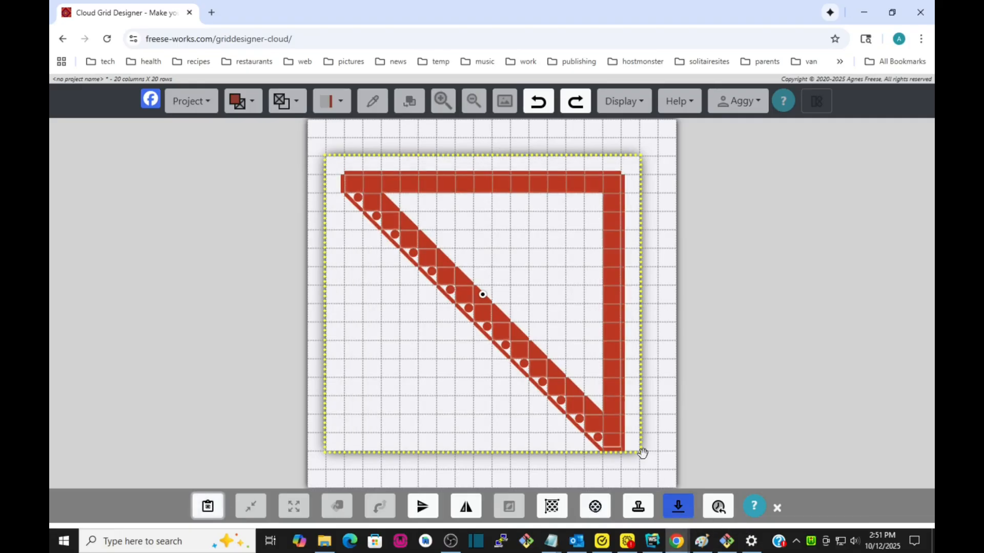
{"action": "left_click", "coordinate": [677, 508]}
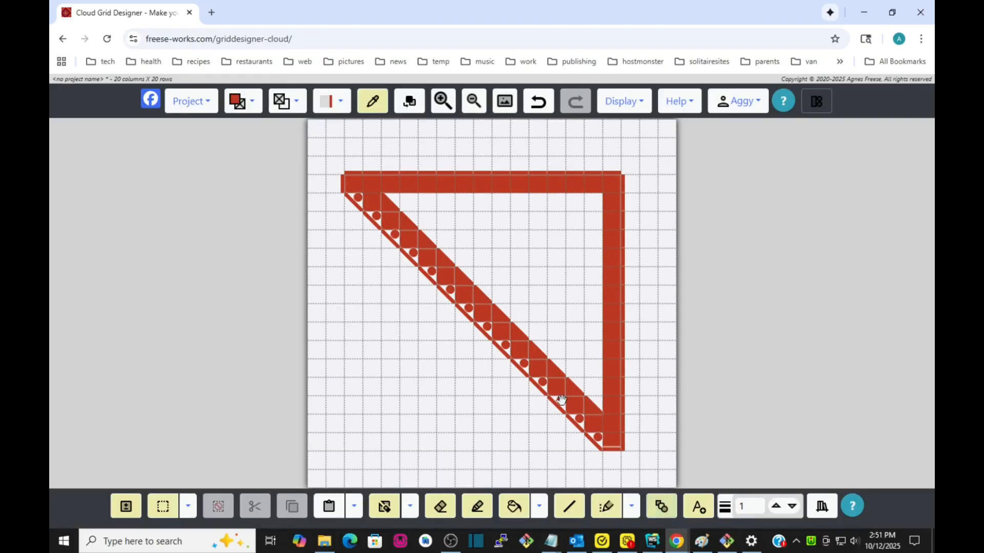
Try pasting only the symbols of the copied triangle over the placed one, shift them, and cancel the paste
{"action": "left_click", "coordinate": [354, 507]}
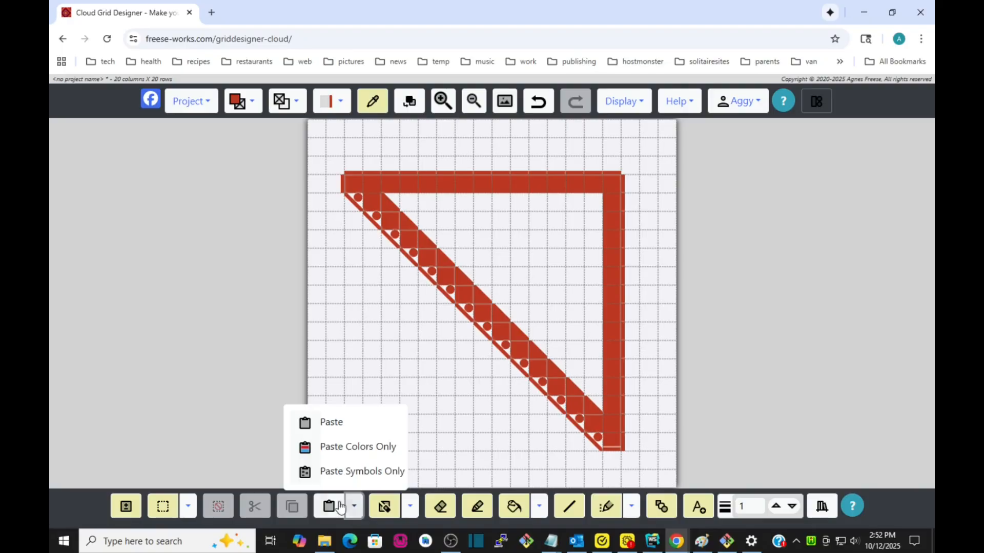
{"action": "left_click", "coordinate": [309, 478]}
{"action": "mouse_move", "coordinate": [437, 352]}
{"action": "left_mouse_down"}
{"action": "mouse_move", "coordinate": [435, 377]}
{"action": "mouse_move", "coordinate": [494, 402]}
{"action": "mouse_move", "coordinate": [493, 370]}
{"action": "mouse_move", "coordinate": [464, 356]}
{"action": "mouse_move", "coordinate": [456, 364]}
{"action": "left_mouse_up"}
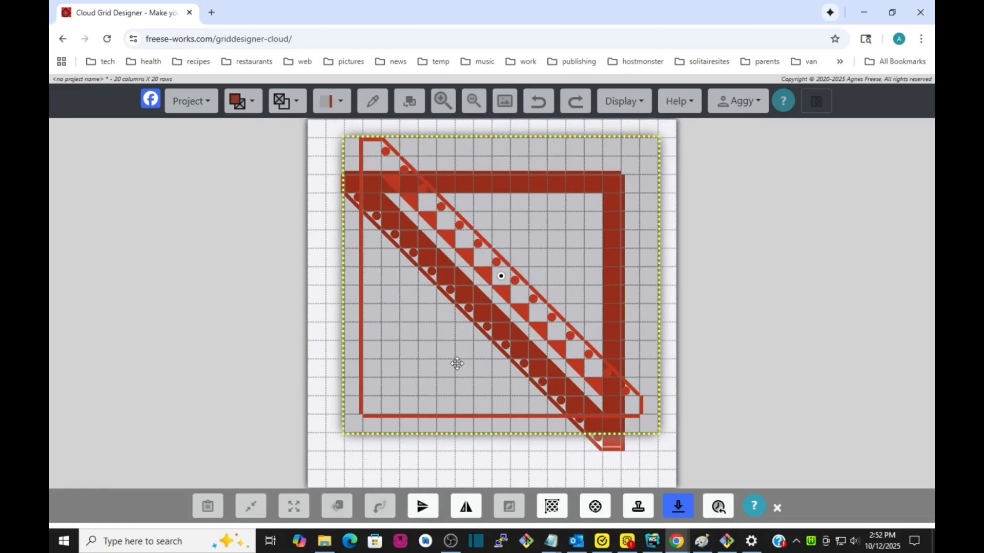
{"action": "left_click", "coordinate": [777, 508]}
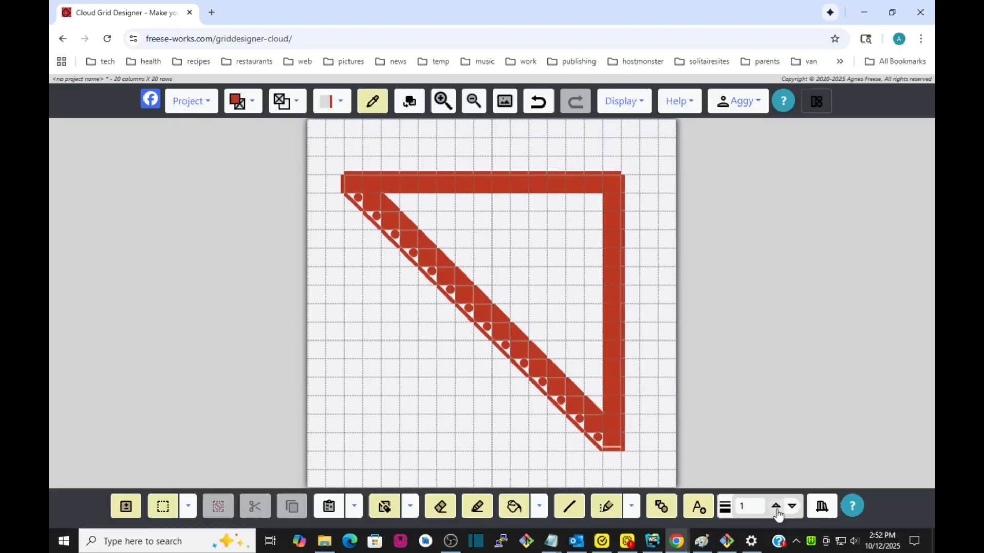
Try pasting only the colors of the copied triangle, move them over the placed one, and cancel the paste
{"action": "left_click", "coordinate": [353, 506]}
{"action": "left_click", "coordinate": [305, 449]}
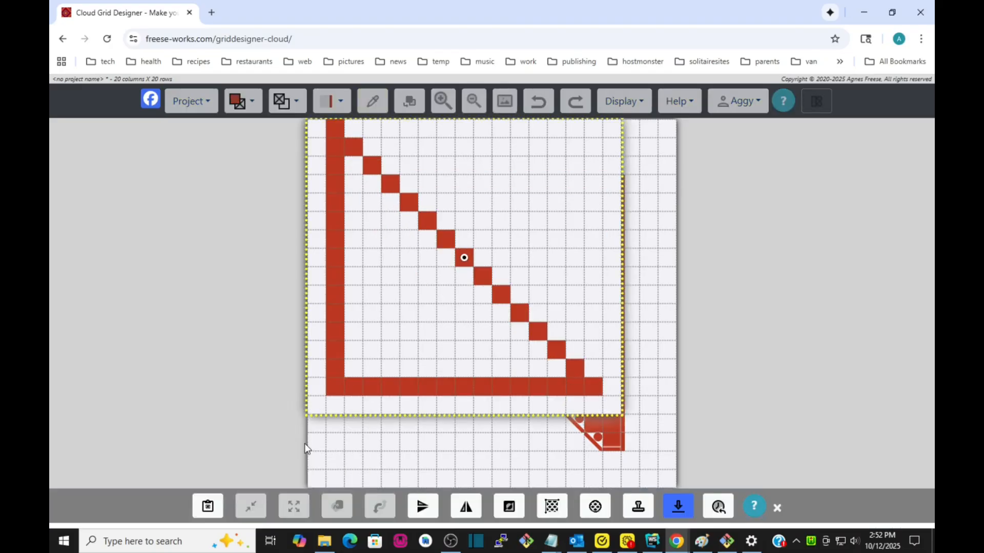
{"action": "left_click_drag", "start_coordinate": [432, 321], "coordinate": [439, 361]}
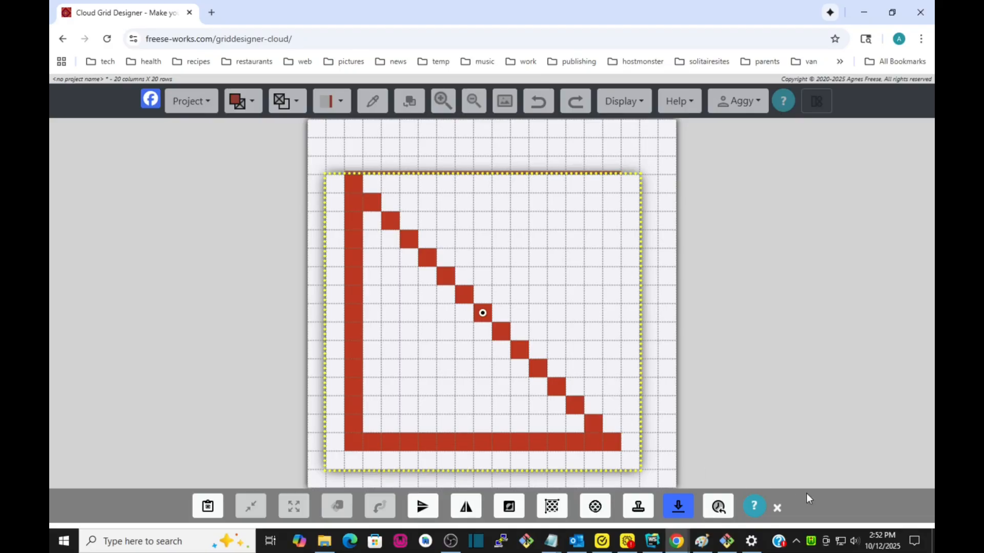
{"action": "left_click", "coordinate": [777, 509]}
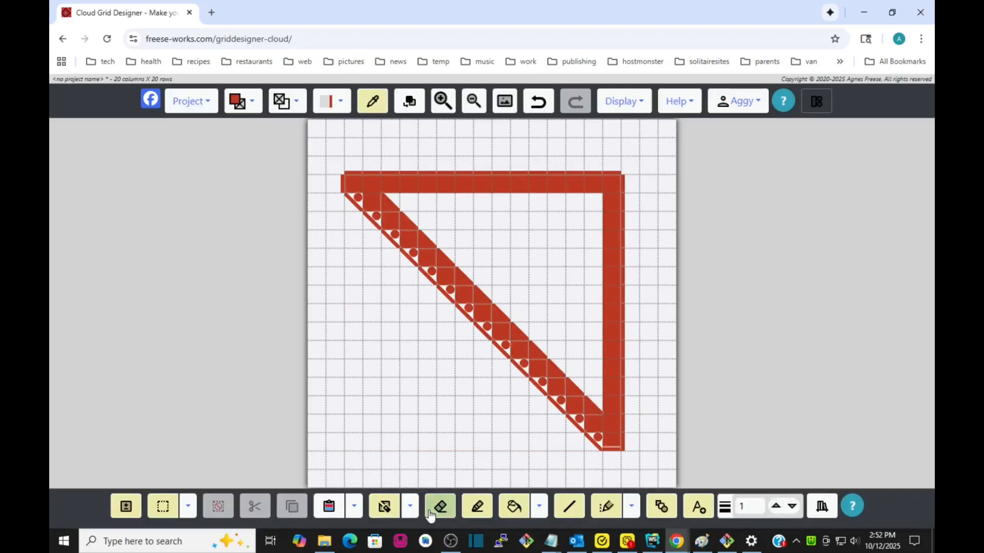
Try a regular paste of the copied triangle with both colors and symbols, and cancel it
{"action": "left_click", "coordinate": [353, 507]}
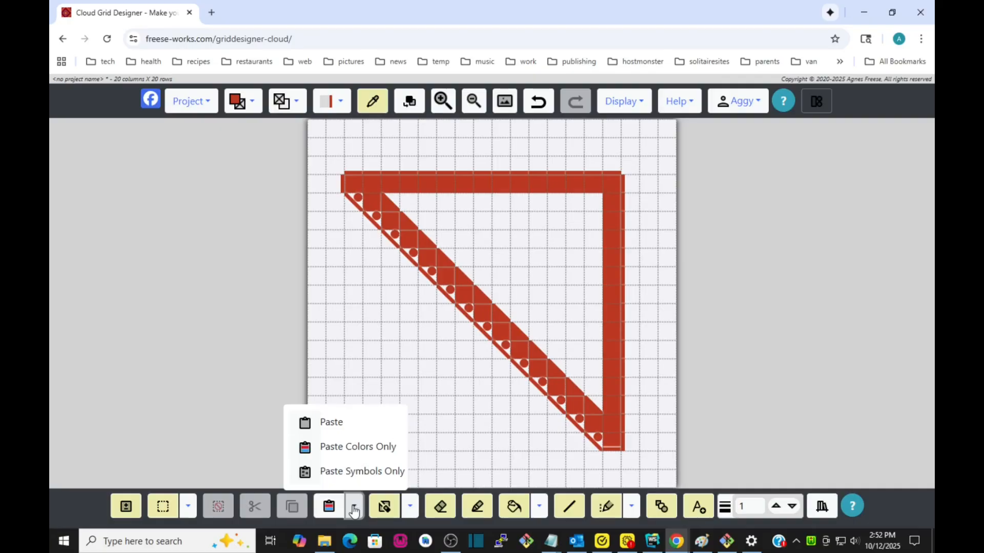
{"action": "left_click", "coordinate": [303, 423]}
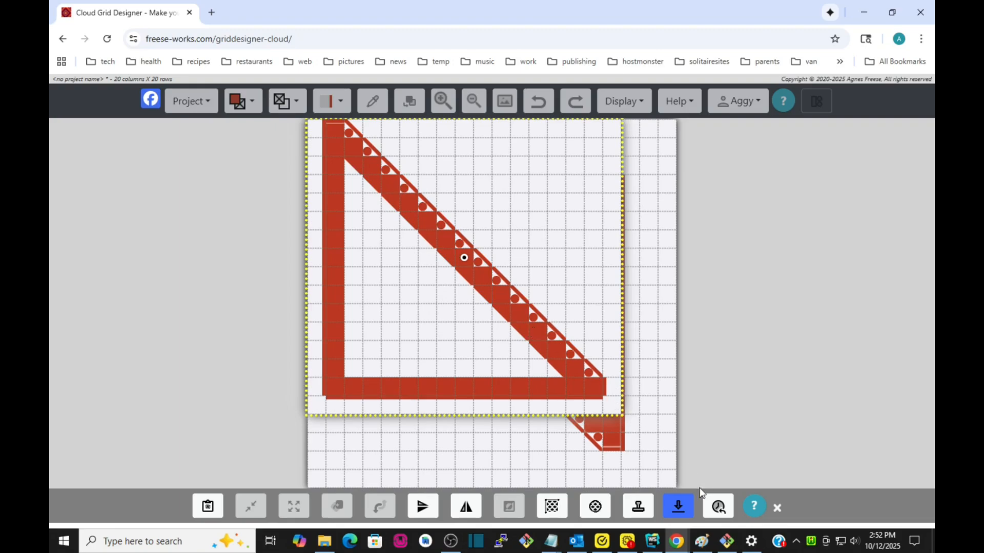
{"action": "left_click", "coordinate": [778, 509]}
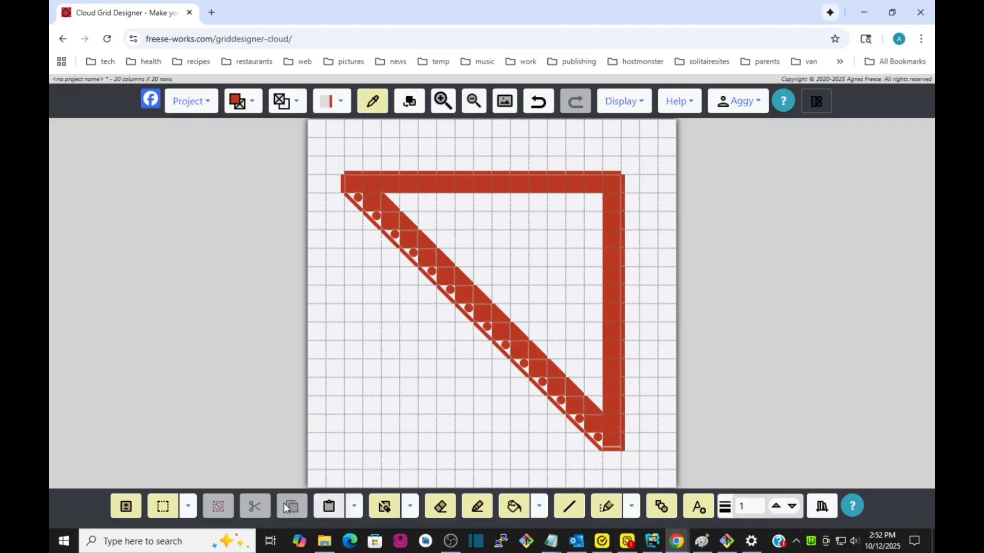
Fill the empty interior of the triangle with light yellow as the foreground color
{"action": "left_click", "coordinate": [188, 507]}
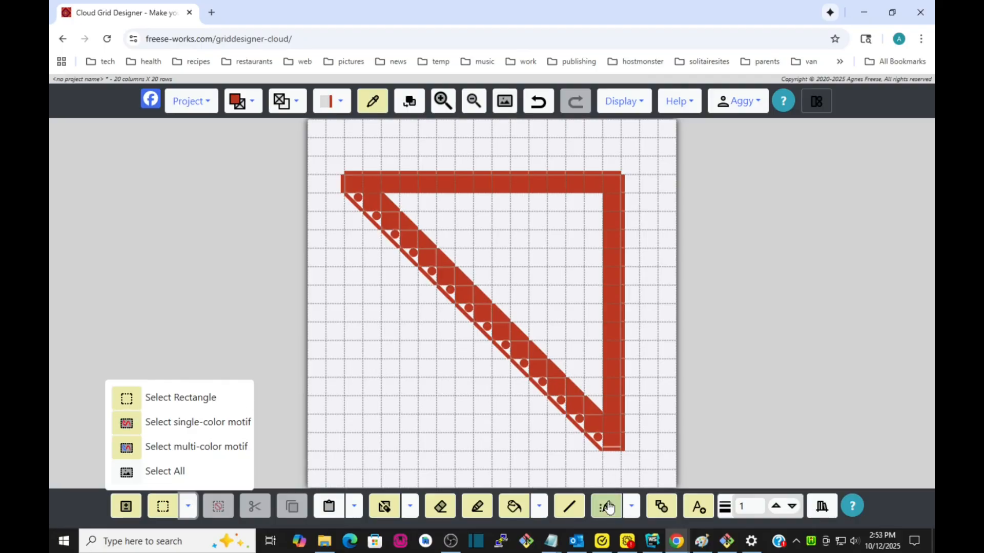
{"action": "left_click", "coordinate": [515, 510]}
{"action": "left_click", "coordinate": [252, 101]}
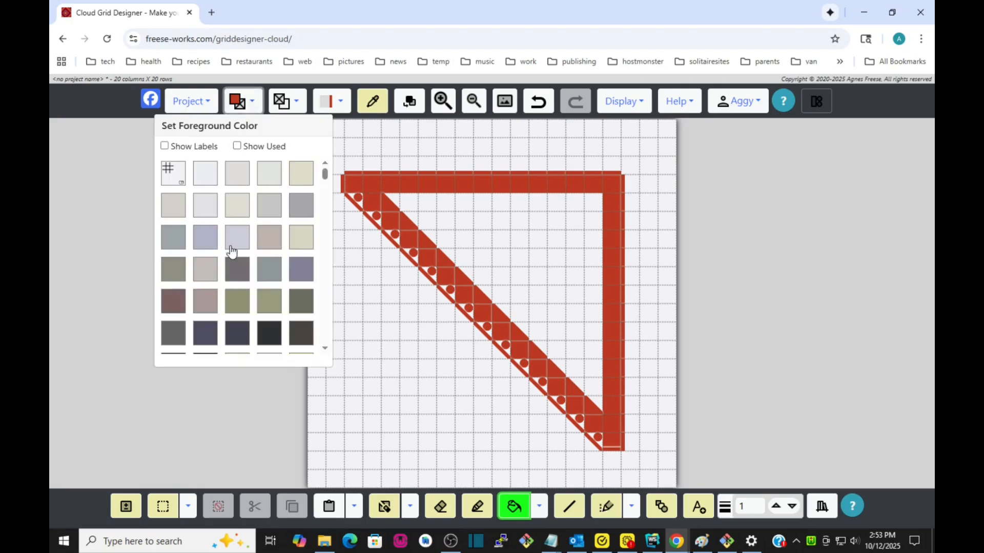
{"action": "scroll", "coordinate": [231, 246], "scroll_direction": "down", "scroll_amount": 5}
{"action": "left_click", "coordinate": [236, 216]}
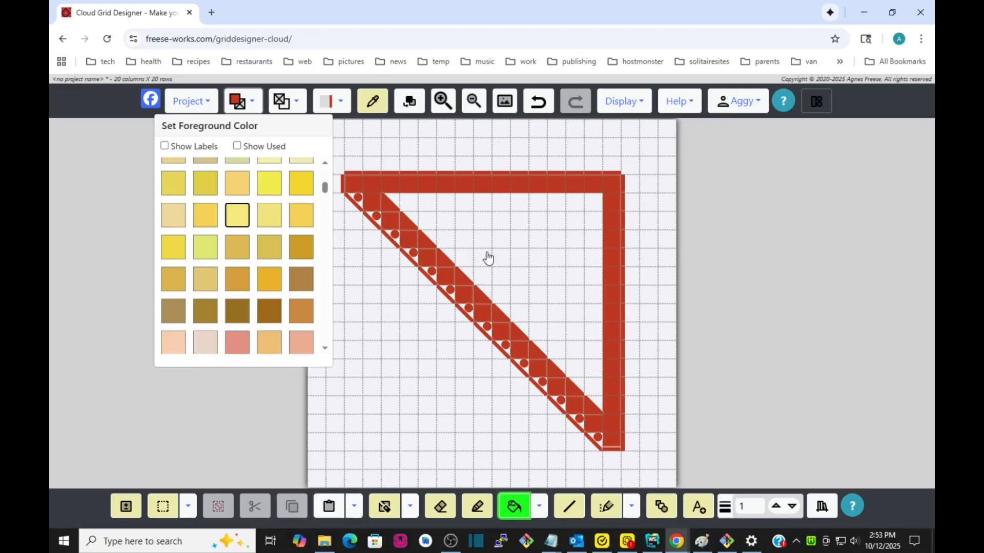
{"action": "left_click", "coordinate": [517, 242]}
{"action": "left_click", "coordinate": [516, 241]}
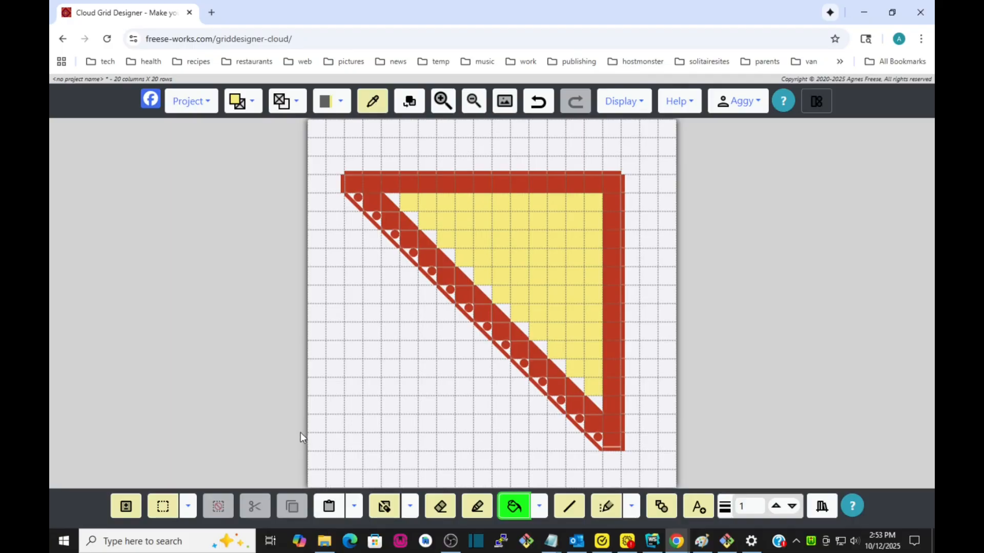
Select the triangle's red outline as a single-color motif, turning off the tool's information message for future use
{"action": "left_click", "coordinate": [187, 510]}
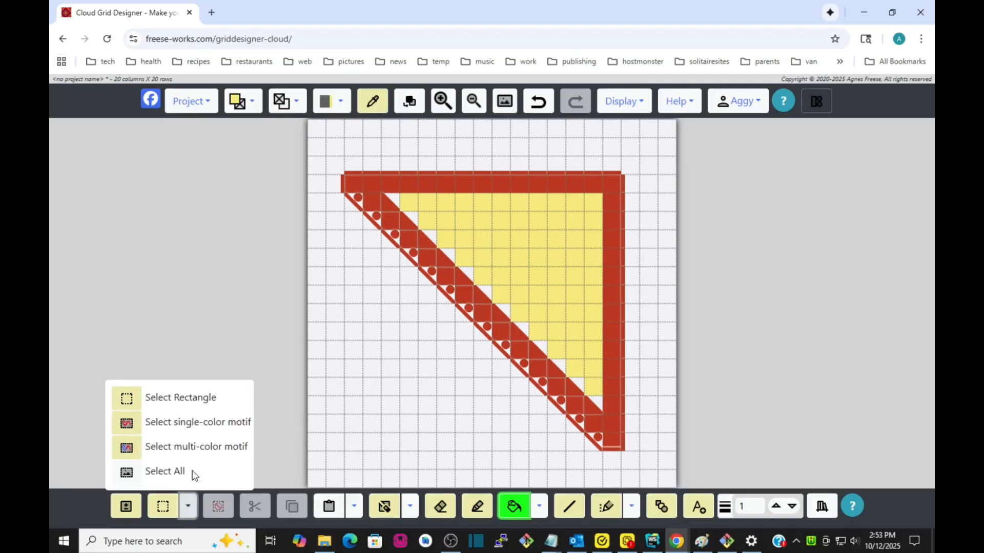
{"action": "left_click", "coordinate": [128, 425]}
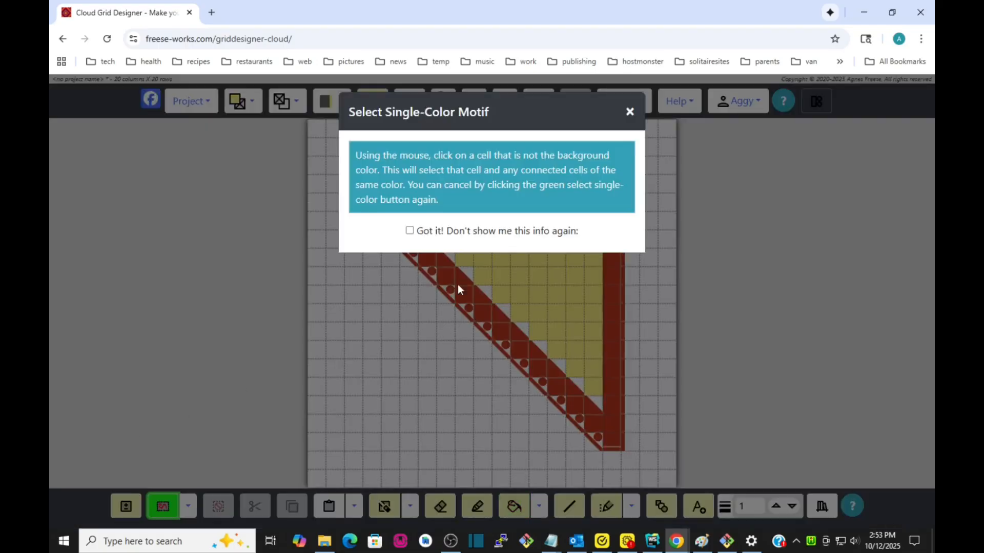
{"action": "left_click", "coordinate": [410, 231]}
{"action": "left_click", "coordinate": [630, 112]}
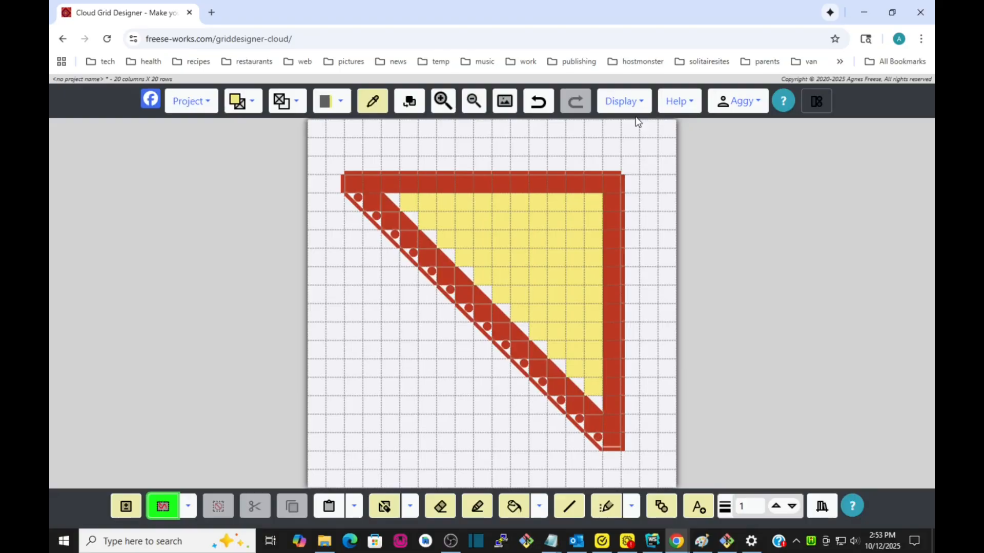
{"action": "left_click", "coordinate": [393, 220]}
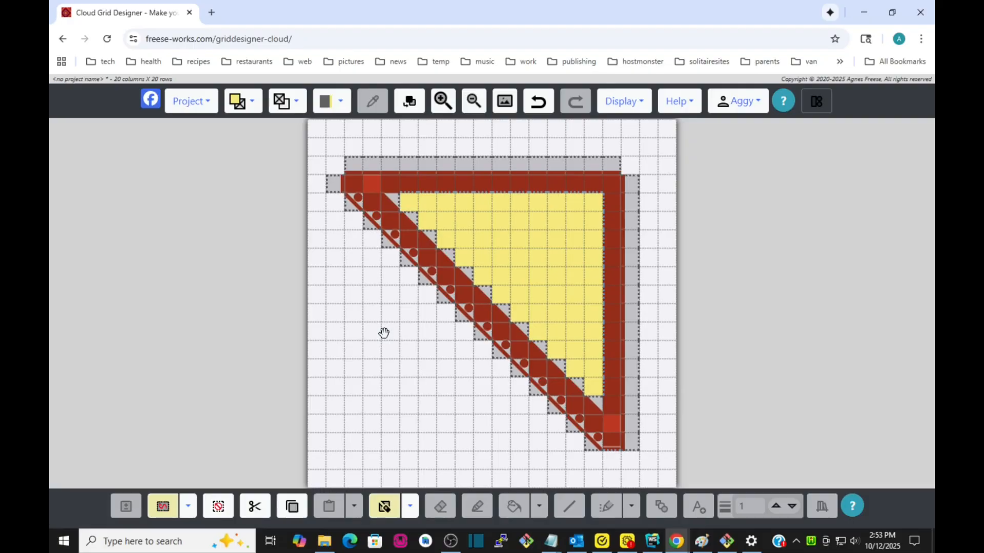
Open Substitute Colors for the selected outline and examine the colors listed as used in it
{"action": "left_click", "coordinate": [409, 104]}
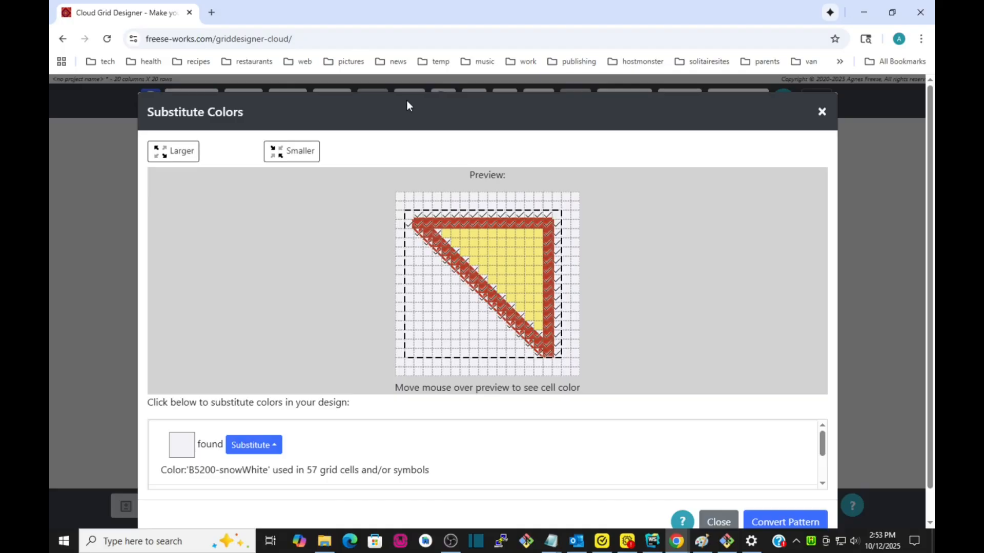
{"action": "scroll", "coordinate": [598, 314], "scroll_direction": "down", "scroll_amount": 1}
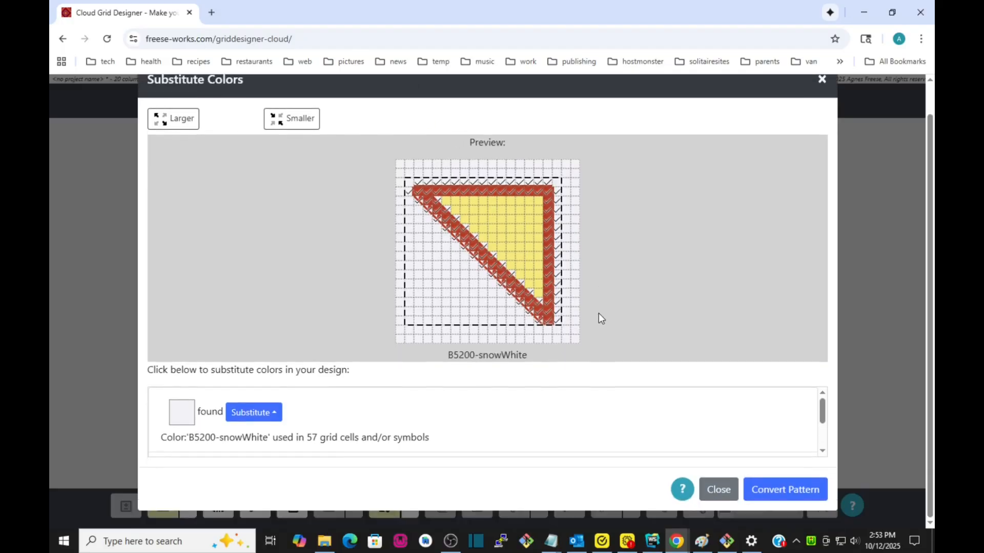
{"action": "scroll", "coordinate": [599, 312], "scroll_direction": "up", "scroll_amount": 1}
{"action": "scroll", "coordinate": [528, 479], "scroll_direction": "down", "scroll_amount": 1}
{"action": "scroll", "coordinate": [530, 479], "scroll_direction": "down", "scroll_amount": 1}
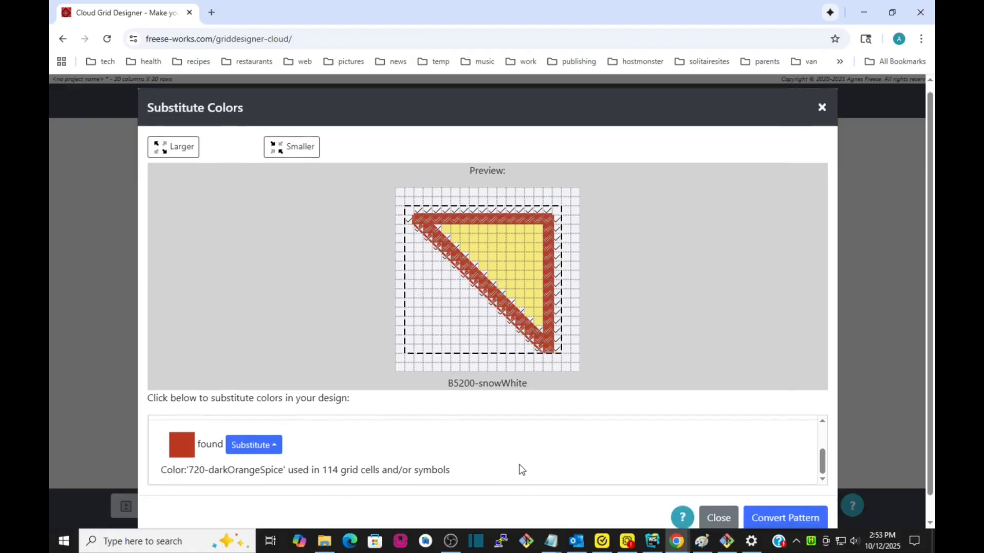
{"action": "scroll", "coordinate": [521, 467], "scroll_direction": "down", "scroll_amount": 1}
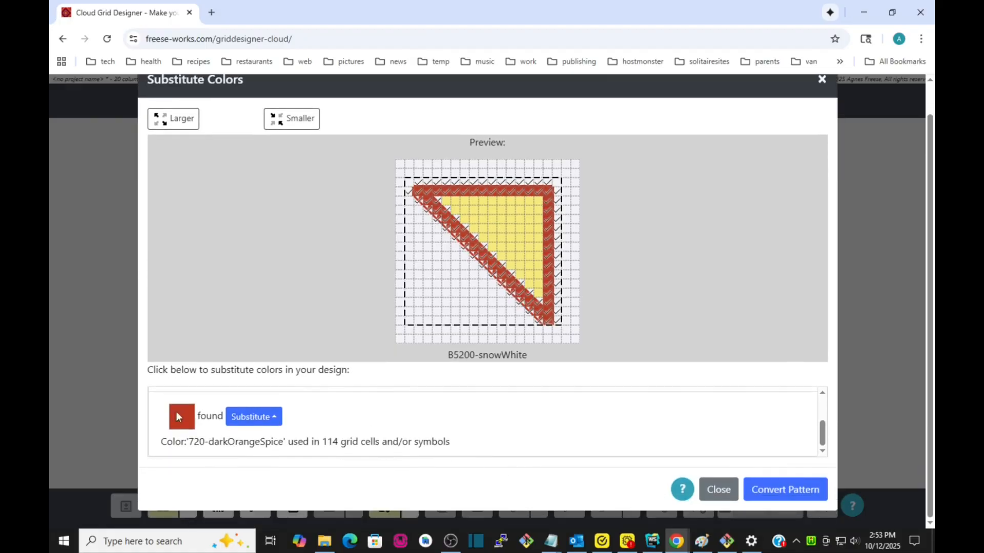
{"action": "scroll", "coordinate": [343, 421], "scroll_direction": "up", "scroll_amount": 1}
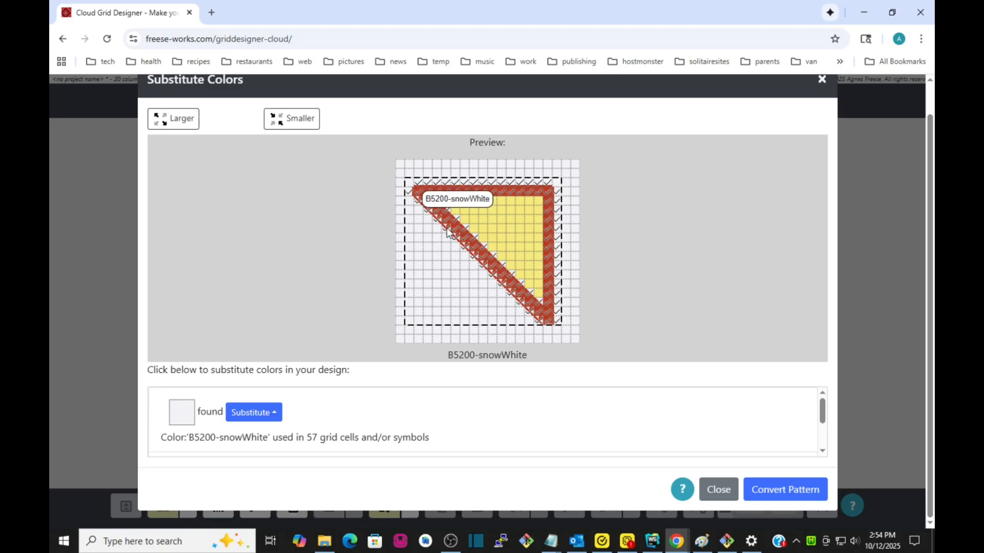
Enlarge the color substitution preview three times and examine which cells are marked as selected
{"action": "left_click", "coordinate": [189, 123]}
{"action": "left_click", "coordinate": [188, 123]}
{"action": "left_click", "coordinate": [189, 123]}
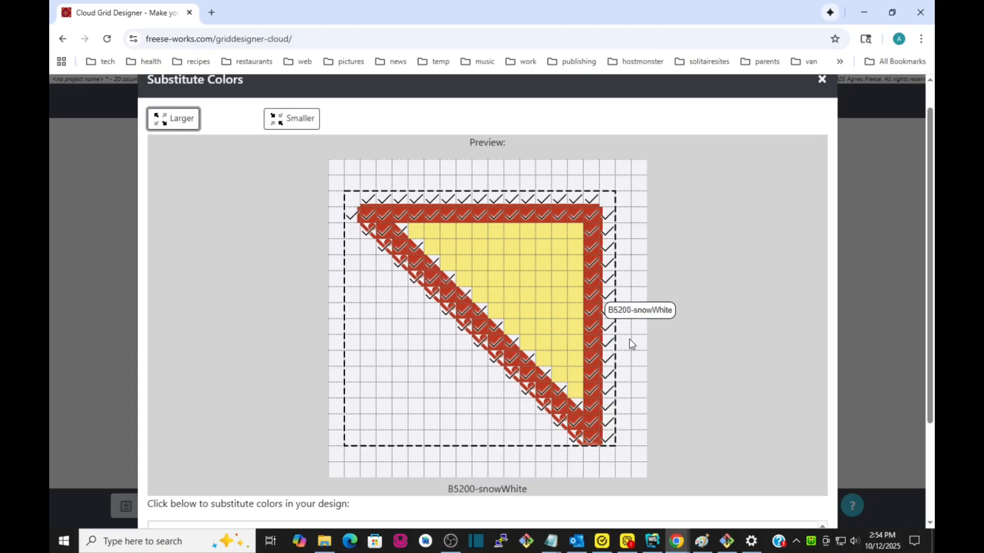
{"action": "scroll", "coordinate": [667, 352], "scroll_direction": "down", "scroll_amount": 1}
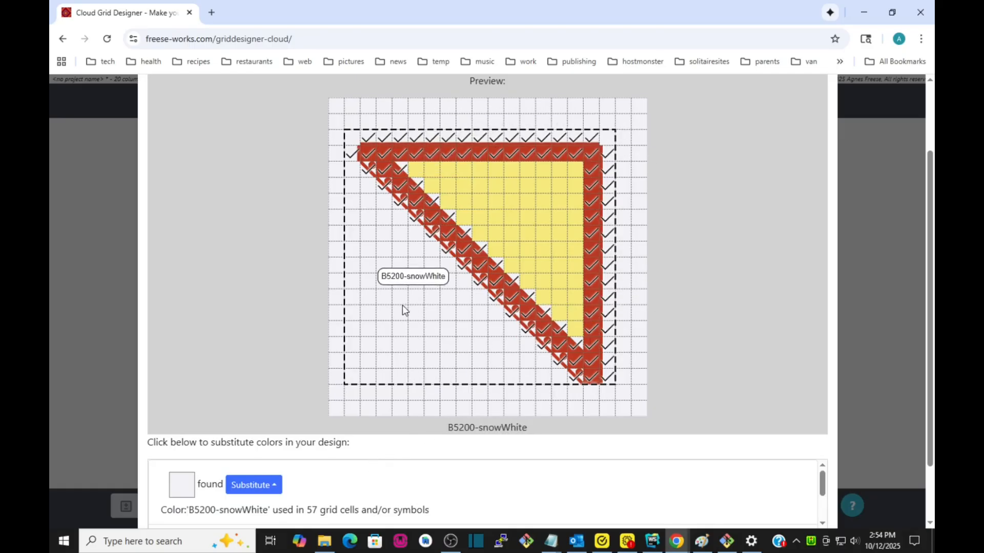
Substitute 806-darkPeacockBlue for the outline's 720-darkOrangeSpice, convert the pattern with this substitution and clear the selection
{"action": "scroll", "coordinate": [307, 492], "scroll_direction": "down", "scroll_amount": 1}
{"action": "scroll", "coordinate": [284, 491], "scroll_direction": "up", "scroll_amount": 1}
{"action": "scroll", "coordinate": [277, 493], "scroll_direction": "down", "scroll_amount": 1}
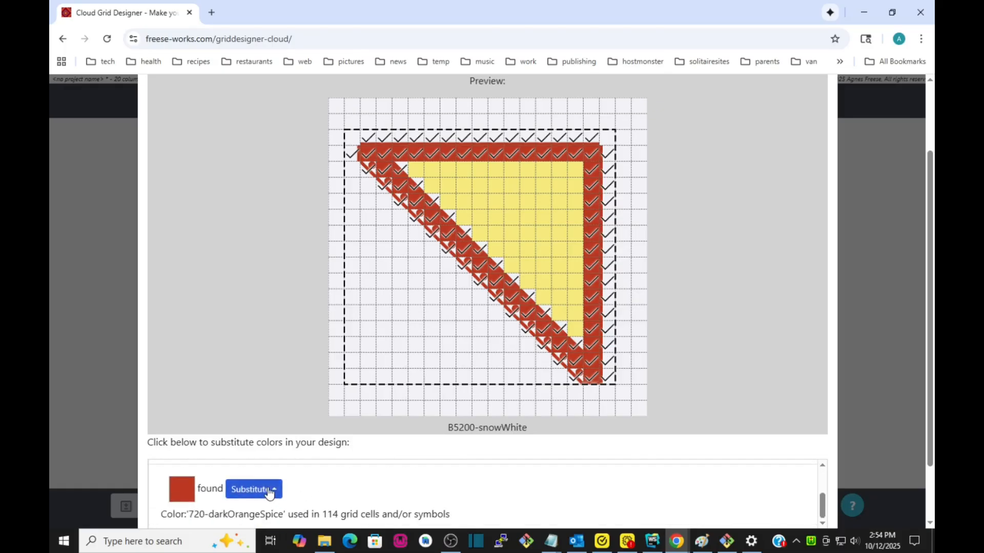
{"action": "left_click", "coordinate": [268, 491]}
{"action": "scroll", "coordinate": [249, 438], "scroll_direction": "down", "scroll_amount": 5}
{"action": "scroll", "coordinate": [250, 444], "scroll_direction": "down", "scroll_amount": 6}
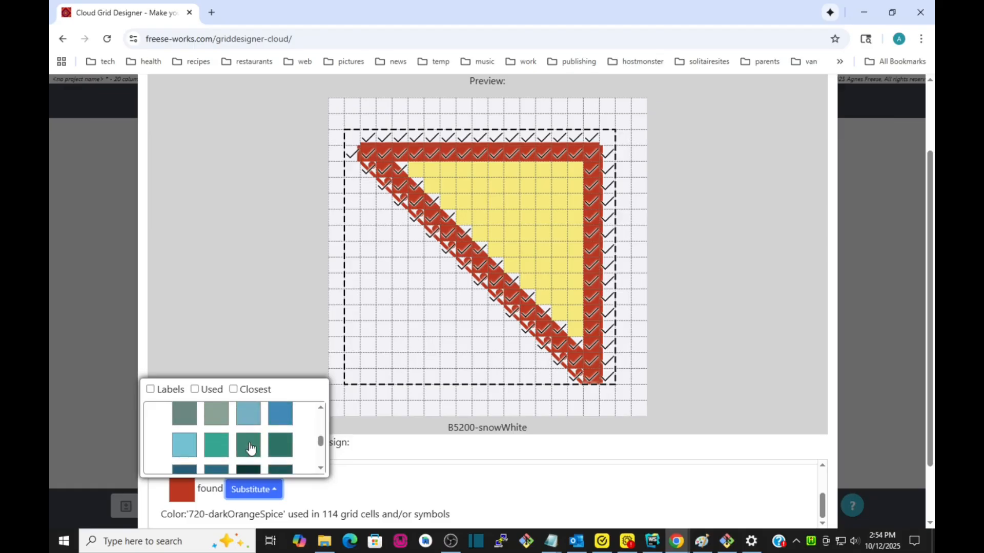
{"action": "left_click", "coordinate": [279, 414]}
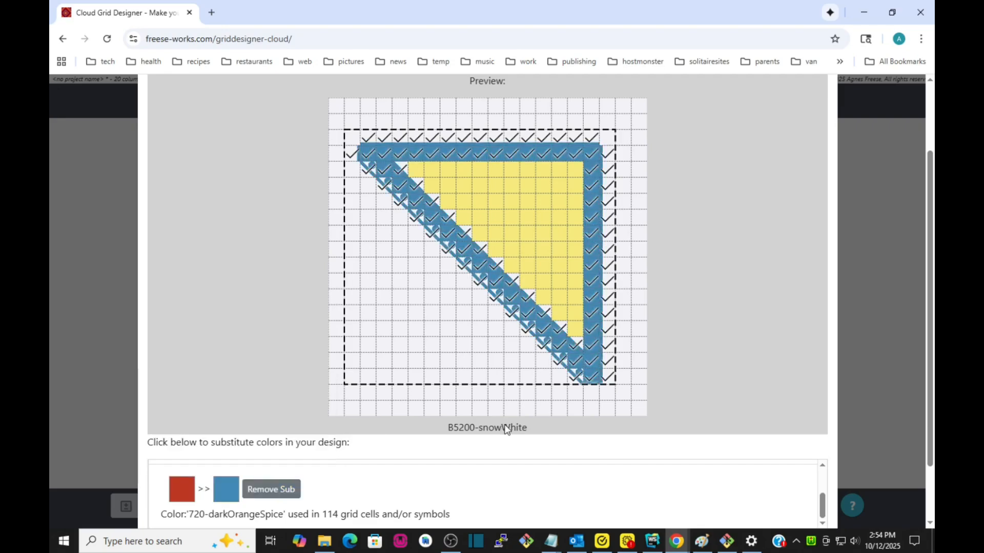
{"action": "scroll", "coordinate": [853, 457], "scroll_direction": "down", "scroll_amount": 2}
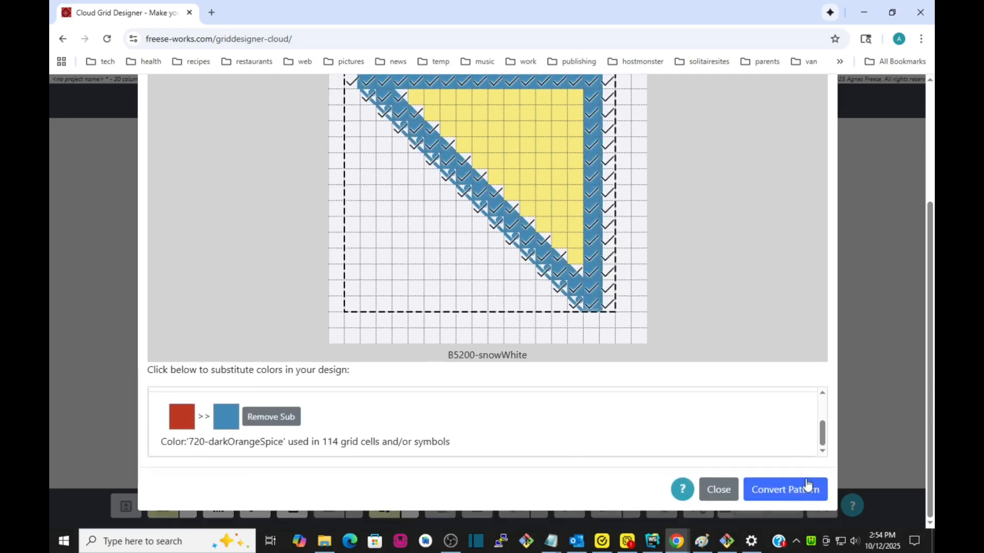
{"action": "left_click", "coordinate": [789, 489]}
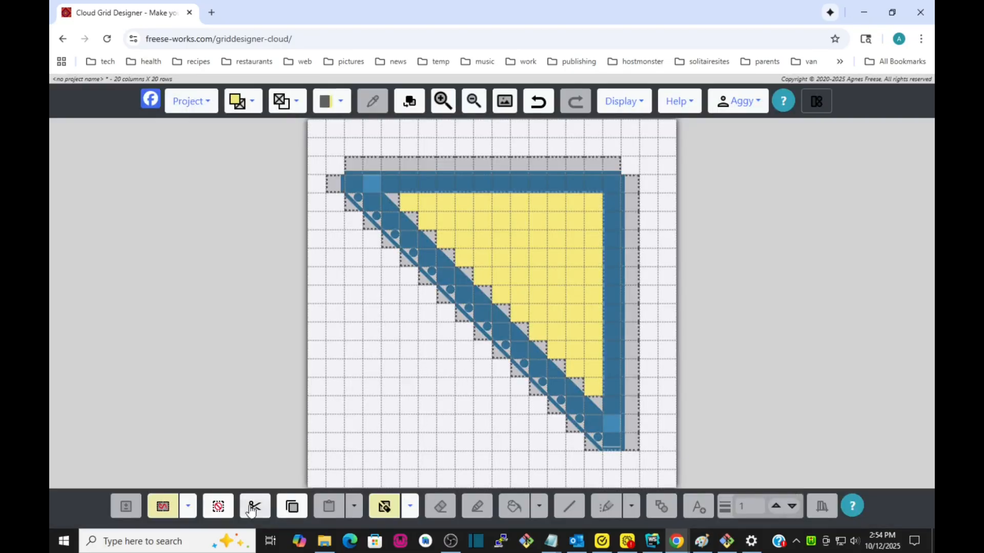
{"action": "left_click", "coordinate": [214, 506]}
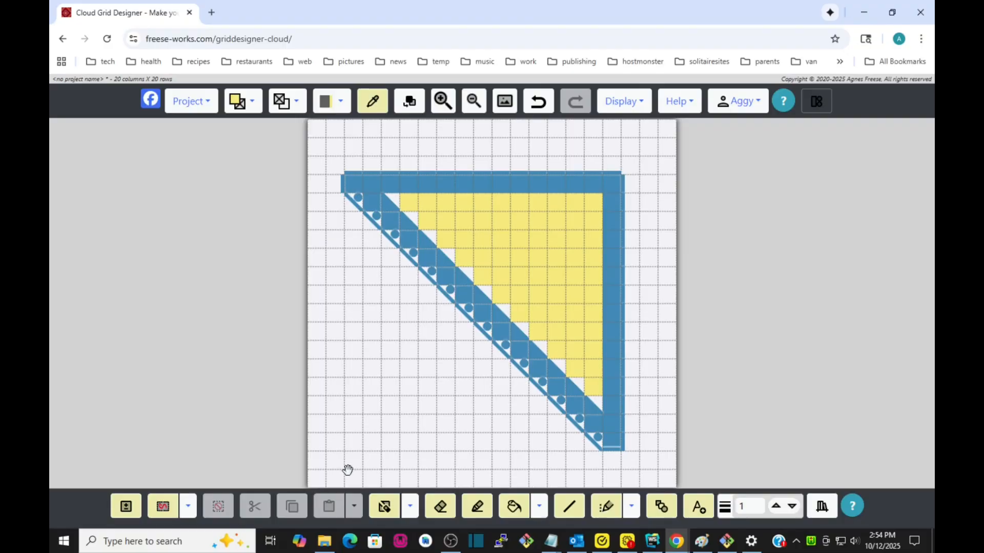
Select the whole triangle, outline and yellow interior together, as a multi-color motif
{"action": "left_click", "coordinate": [188, 507]}
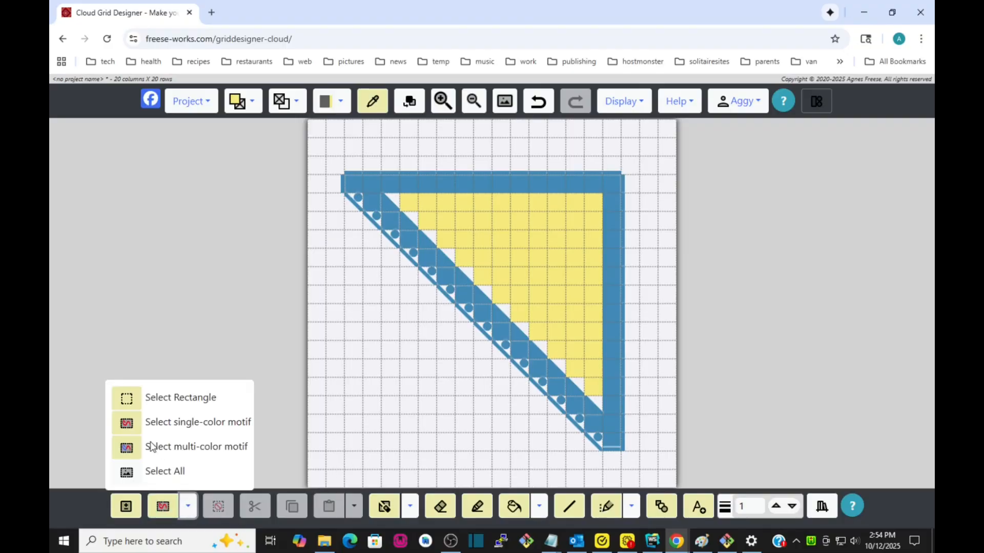
{"action": "left_click", "coordinate": [128, 448]}
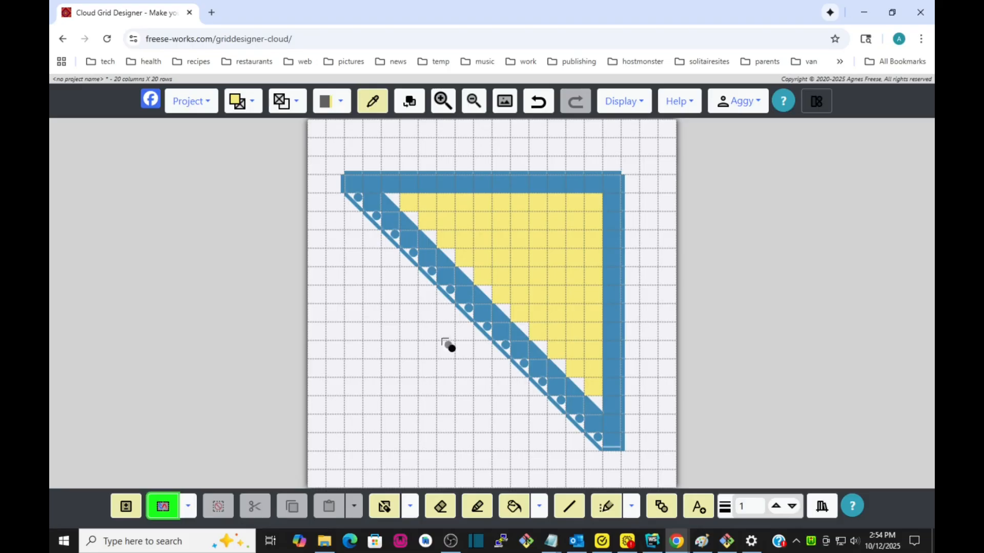
{"action": "left_click", "coordinate": [400, 219]}
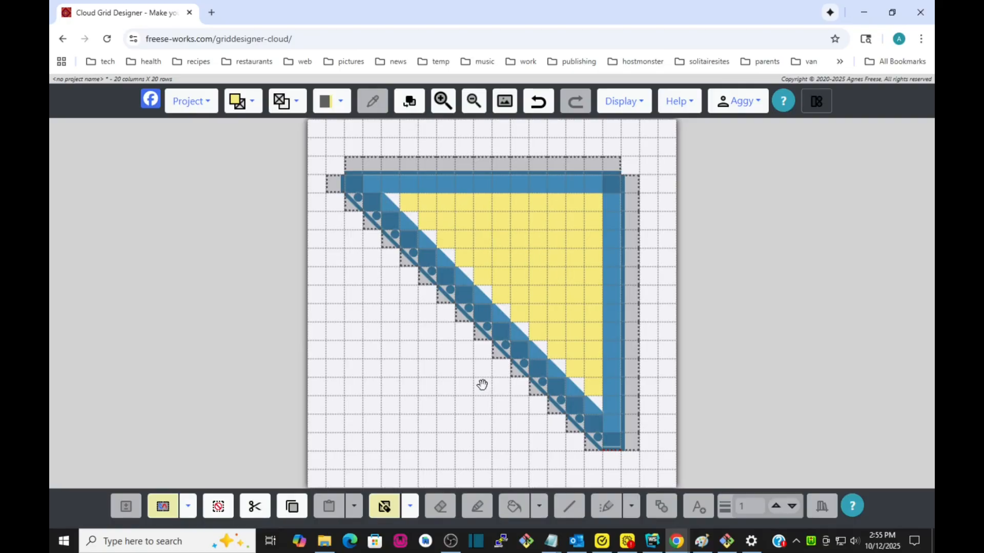
Examine the colors used in the selected triangle in Substitute Colors, close without converting and clear the selection
{"action": "left_click", "coordinate": [409, 101]}
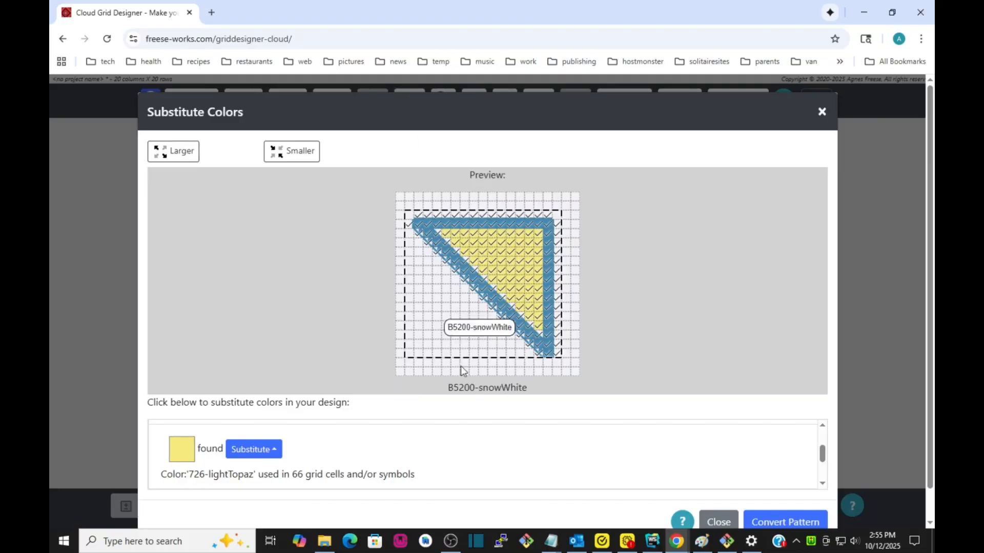
{"action": "scroll", "coordinate": [404, 456], "scroll_direction": "up", "scroll_amount": 5}
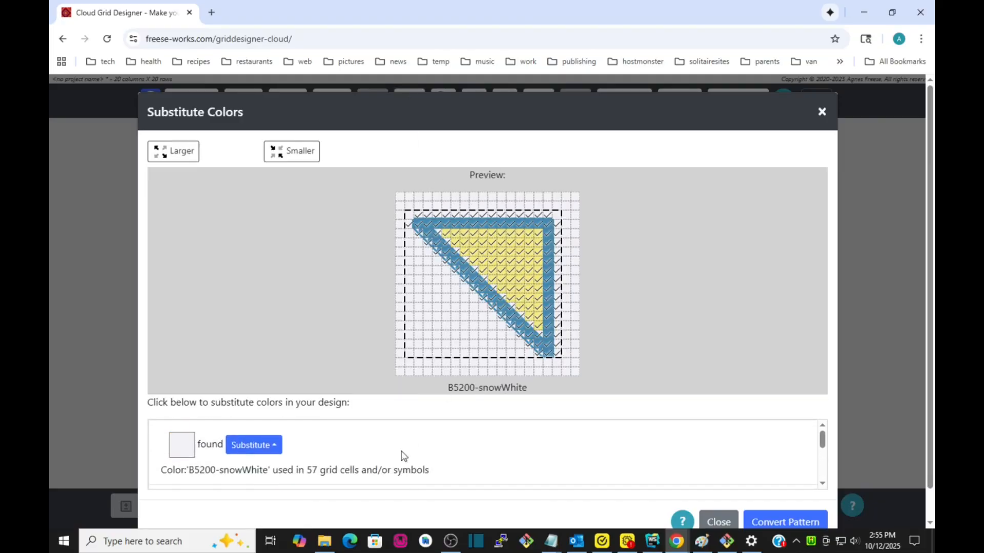
{"action": "scroll", "coordinate": [402, 456], "scroll_direction": "down", "scroll_amount": 5}
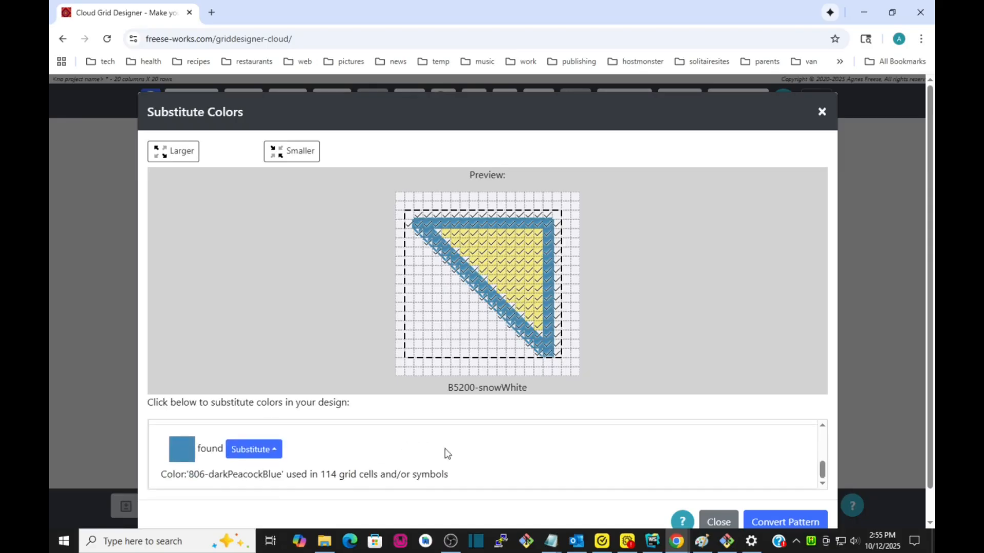
{"action": "left_click", "coordinate": [719, 523]}
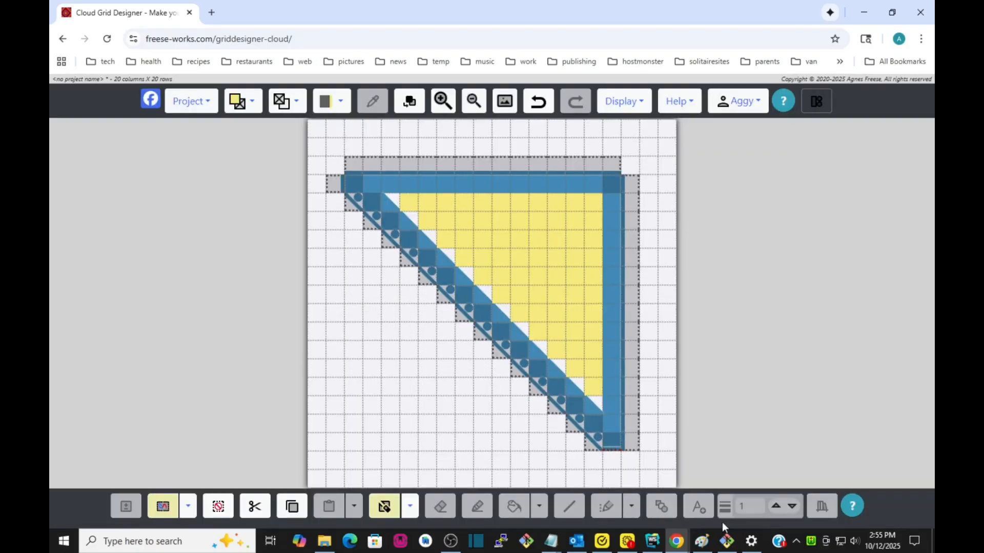
{"action": "left_click", "coordinate": [224, 504]}
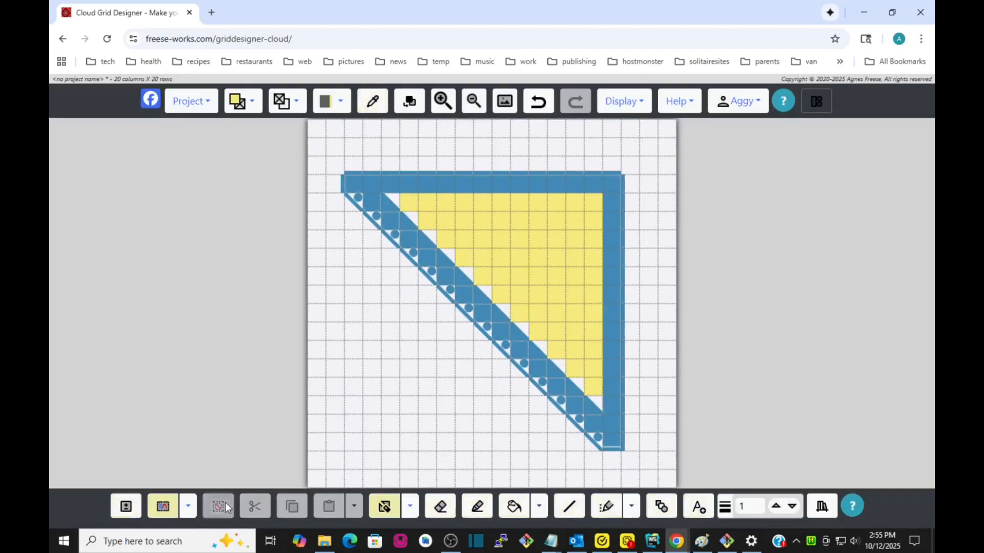
{"action": "left_click", "coordinate": [188, 507]}
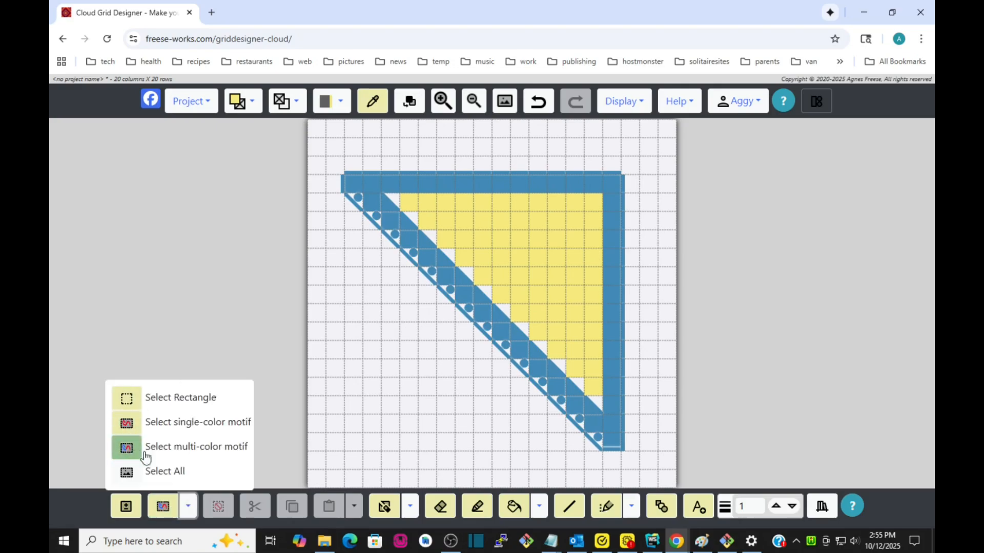
{"action": "left_click", "coordinate": [355, 371]}
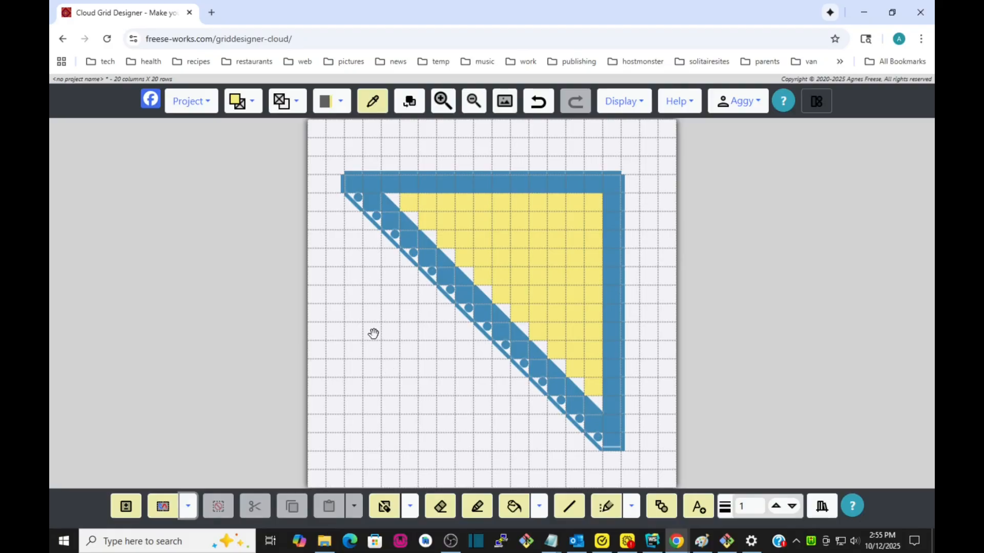
Turn on texture display for the design with the Cross Stitch texture type
{"action": "left_click", "coordinate": [623, 101]}
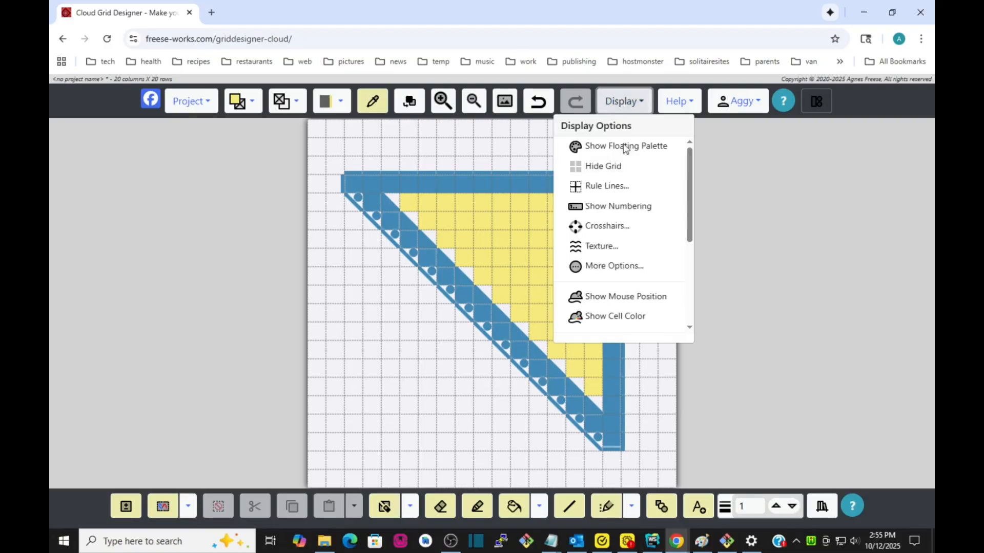
{"action": "left_click", "coordinate": [599, 251]}
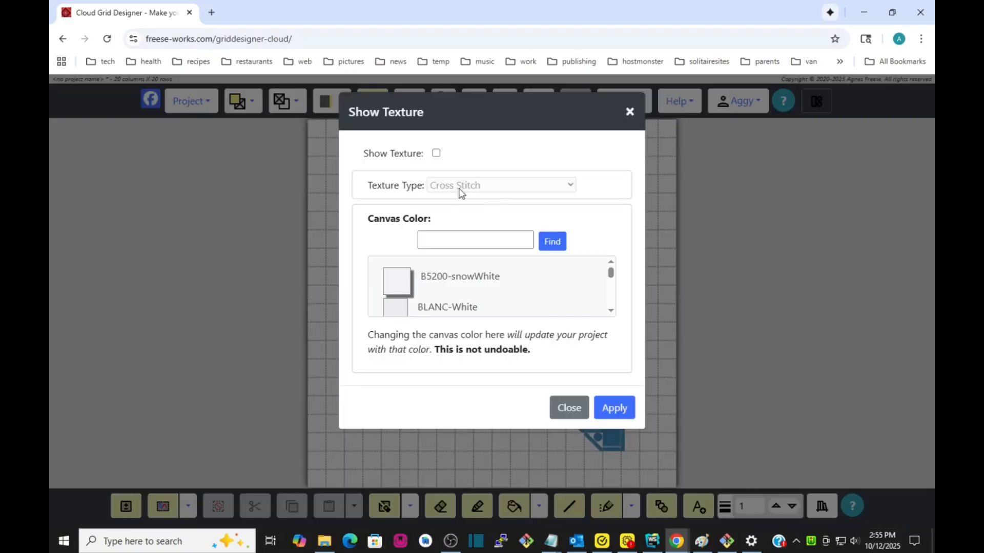
{"action": "left_click", "coordinate": [436, 153]}
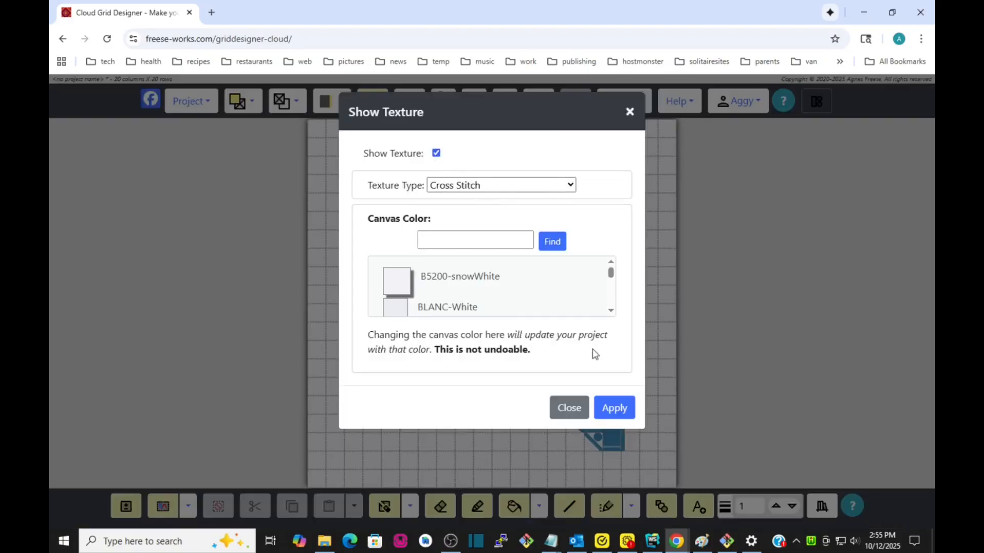
{"action": "left_click", "coordinate": [617, 410]}
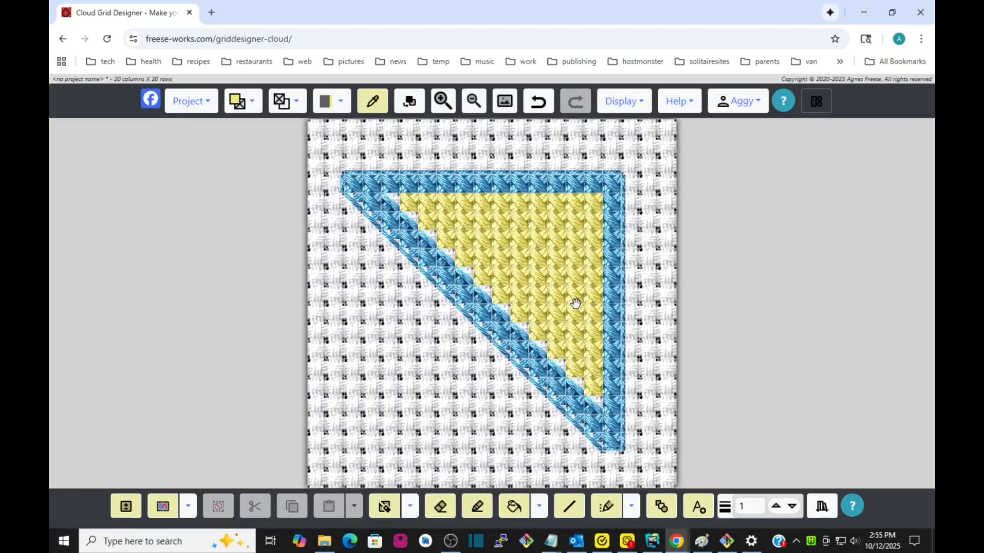
Examine the canvas colors available in the texture settings and close them without applying a change
{"action": "left_click", "coordinate": [621, 104]}
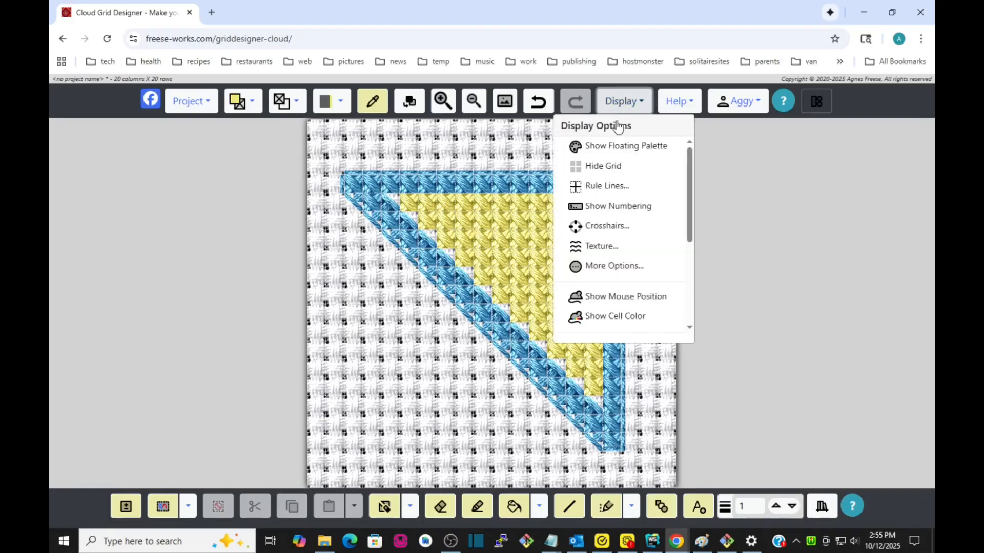
{"action": "left_click", "coordinate": [606, 251]}
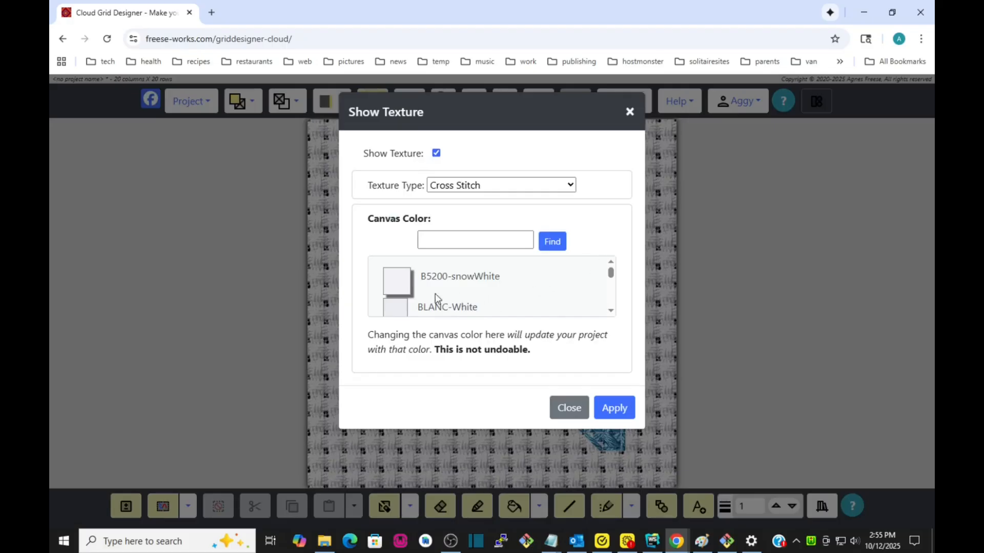
{"action": "scroll", "coordinate": [458, 291], "scroll_direction": "down", "scroll_amount": 5}
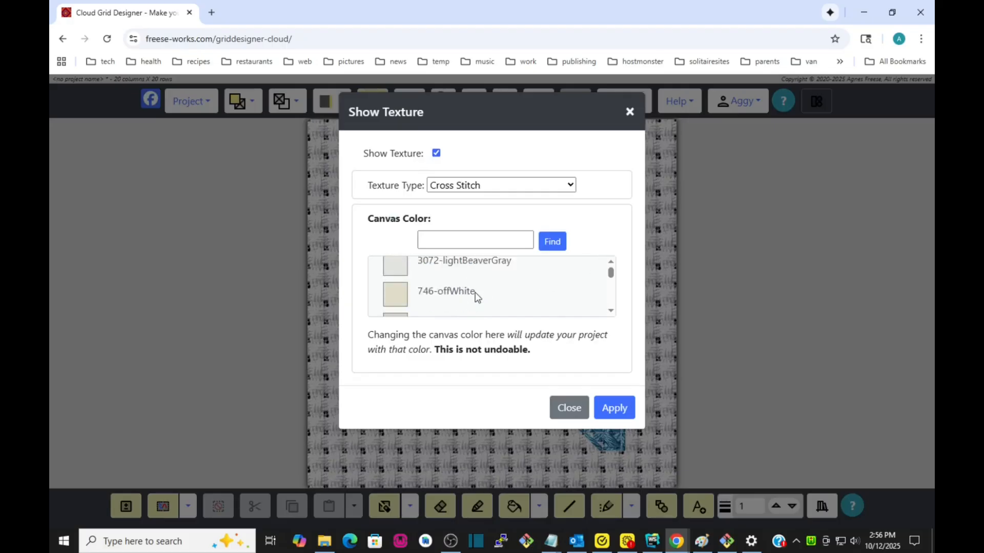
{"action": "scroll", "coordinate": [476, 297], "scroll_direction": "up", "scroll_amount": 5}
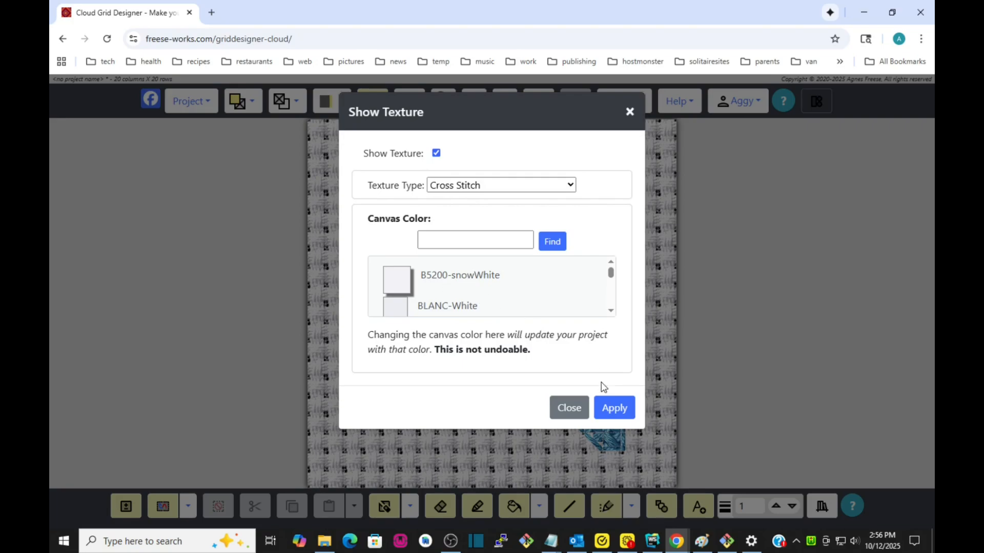
{"action": "left_click", "coordinate": [575, 414]}
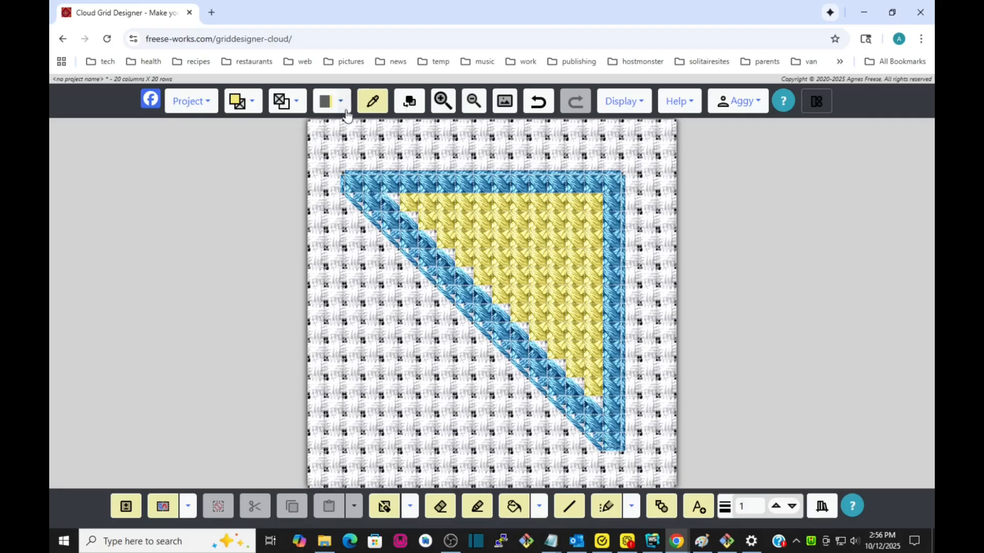
{"action": "left_click", "coordinate": [331, 99]}
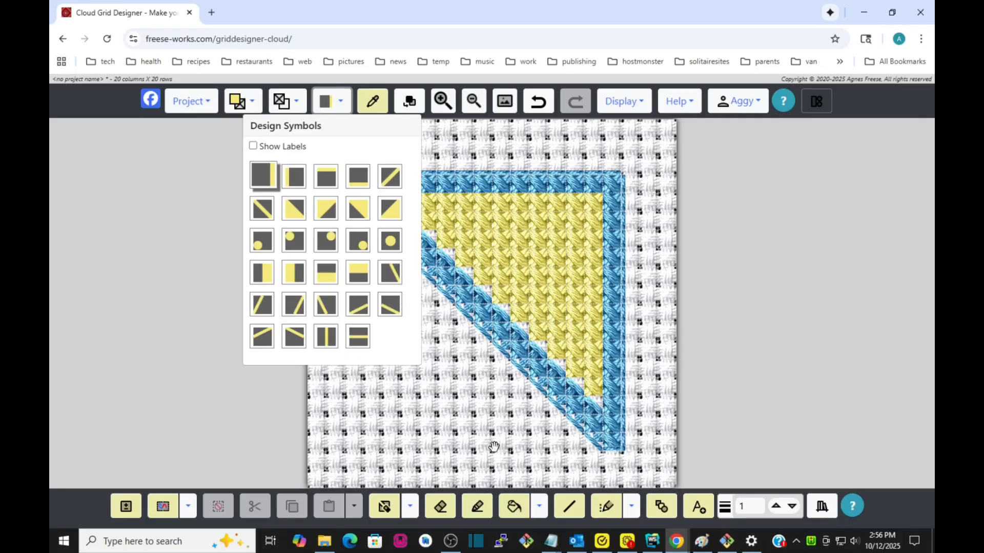
{"action": "left_click", "coordinate": [345, 105]}
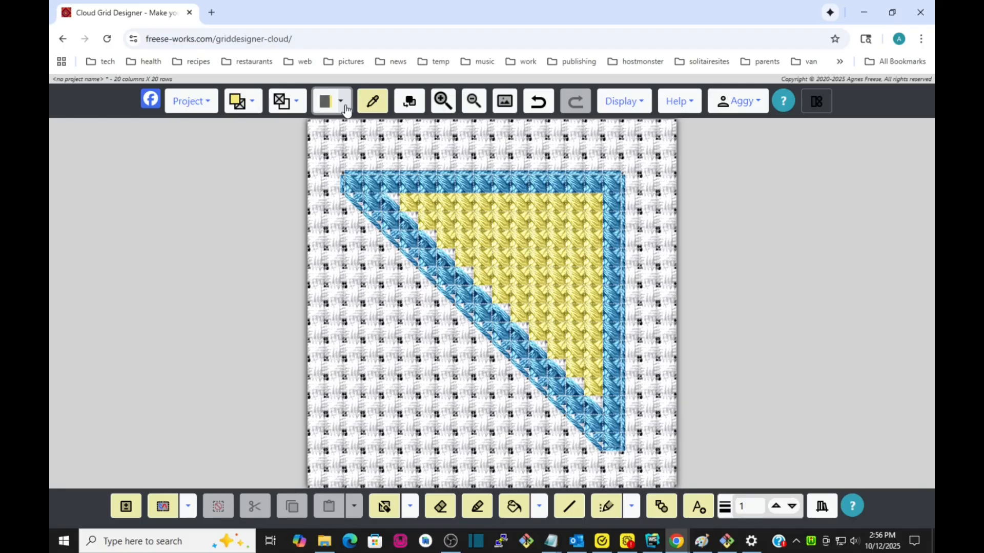